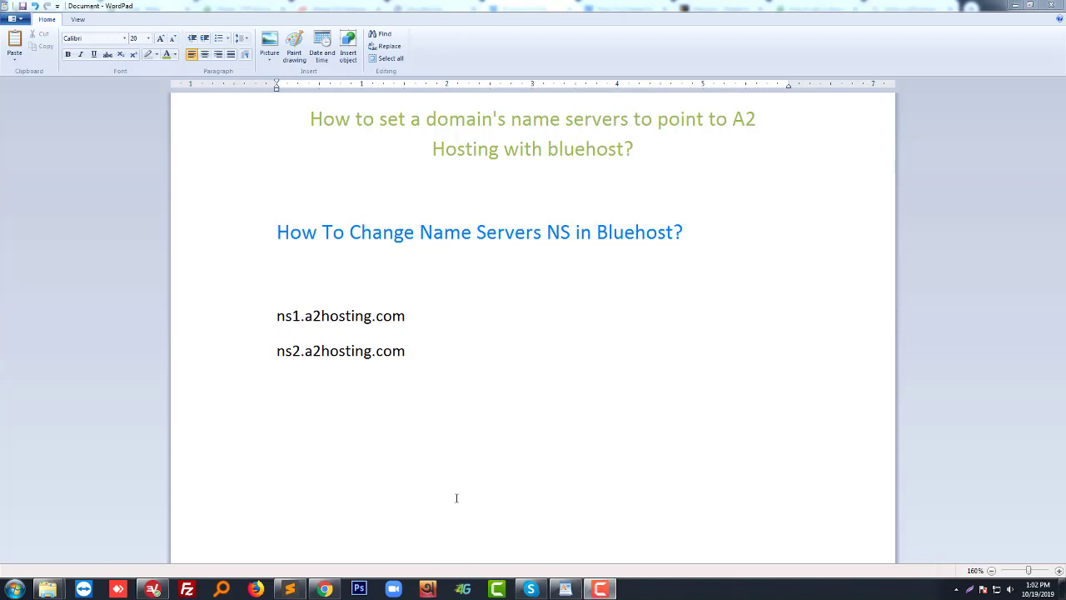
Insert 'DNS' after 'name servers' in the WordPad title of the notes.
click(631, 119)
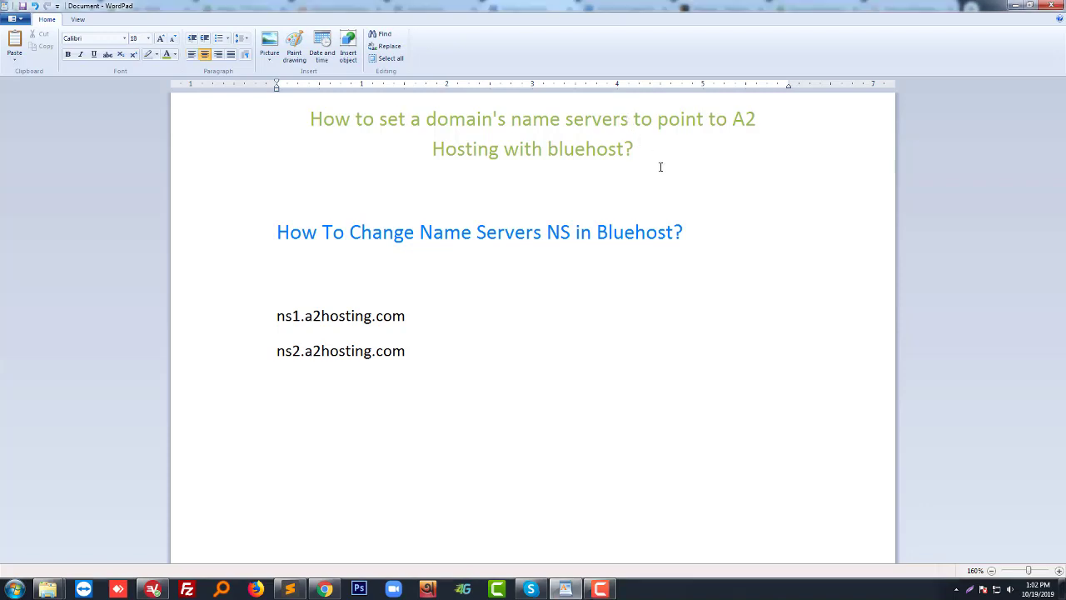
text(DNS)
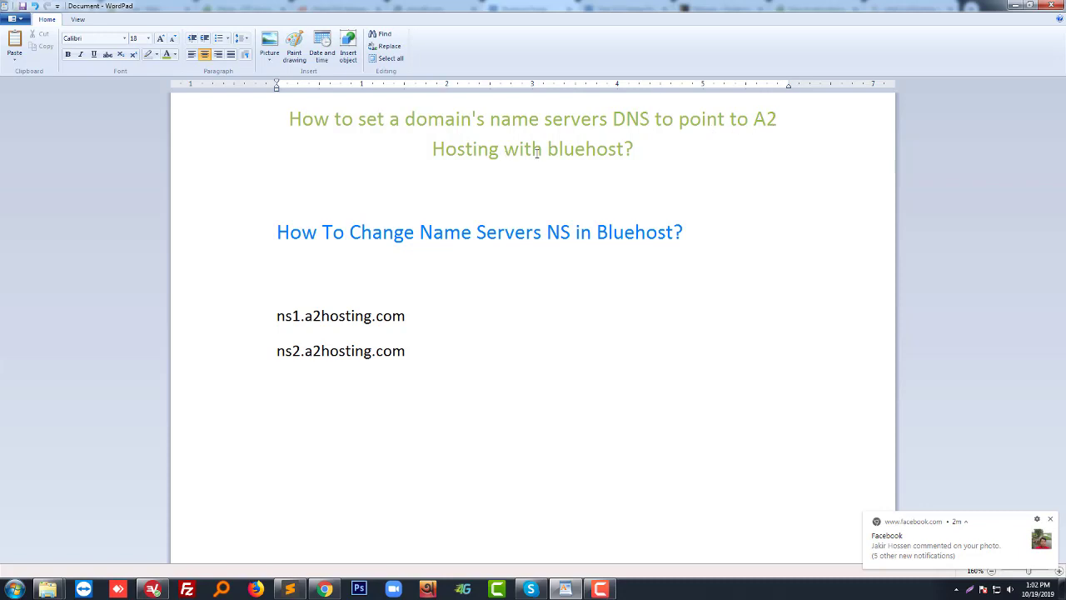
click(589, 149)
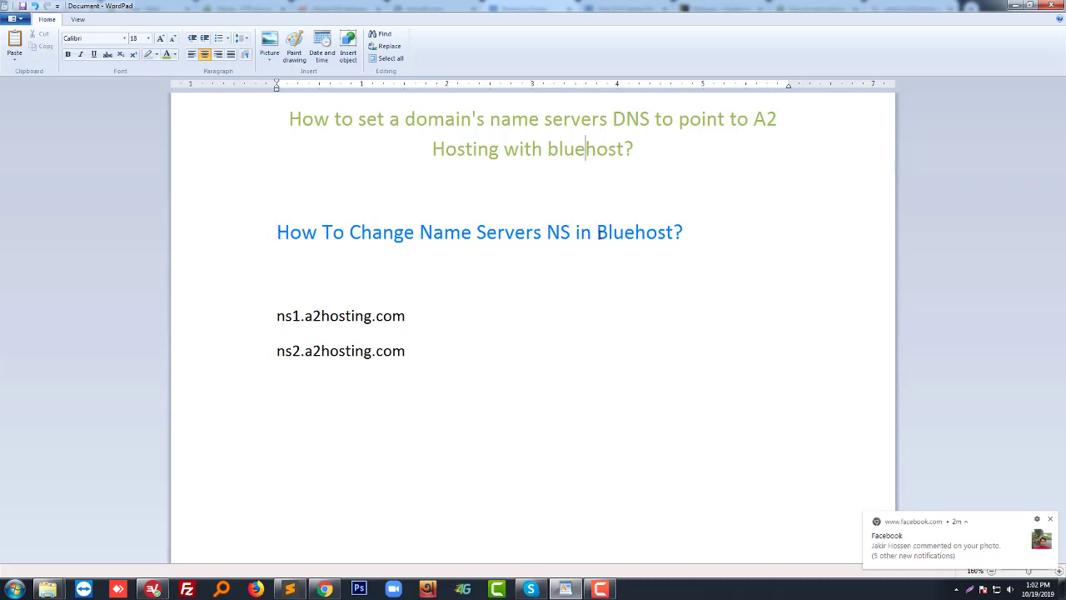
click(691, 231)
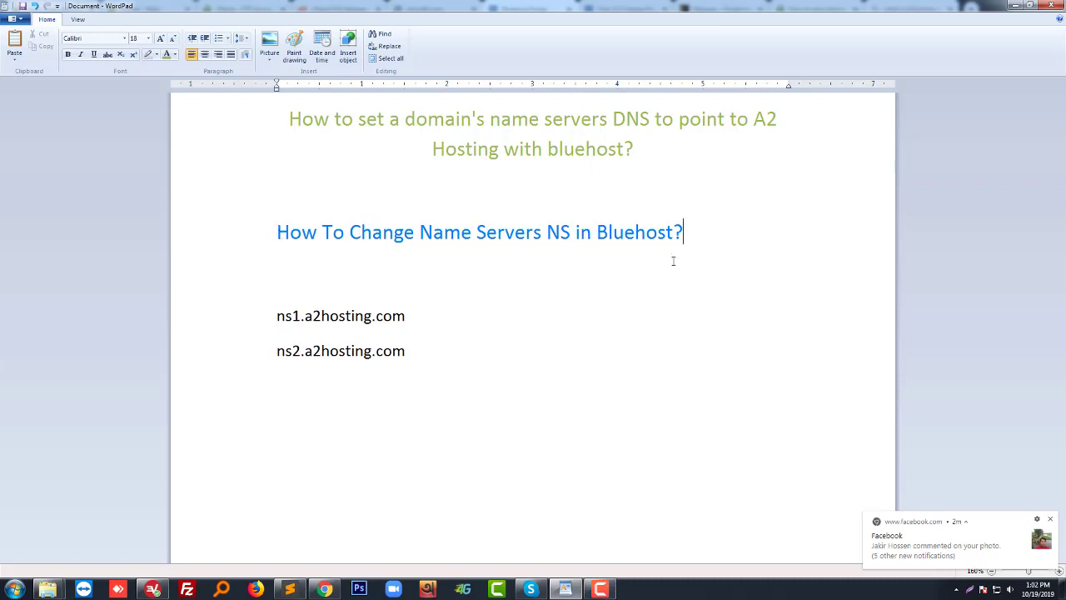
click(339, 572)
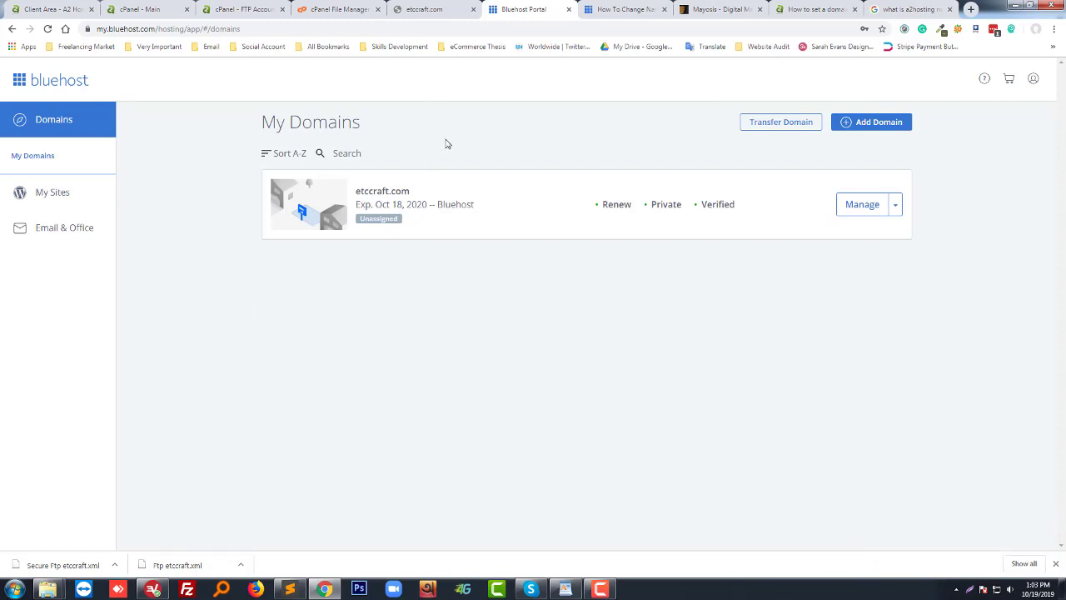
click(621, 9)
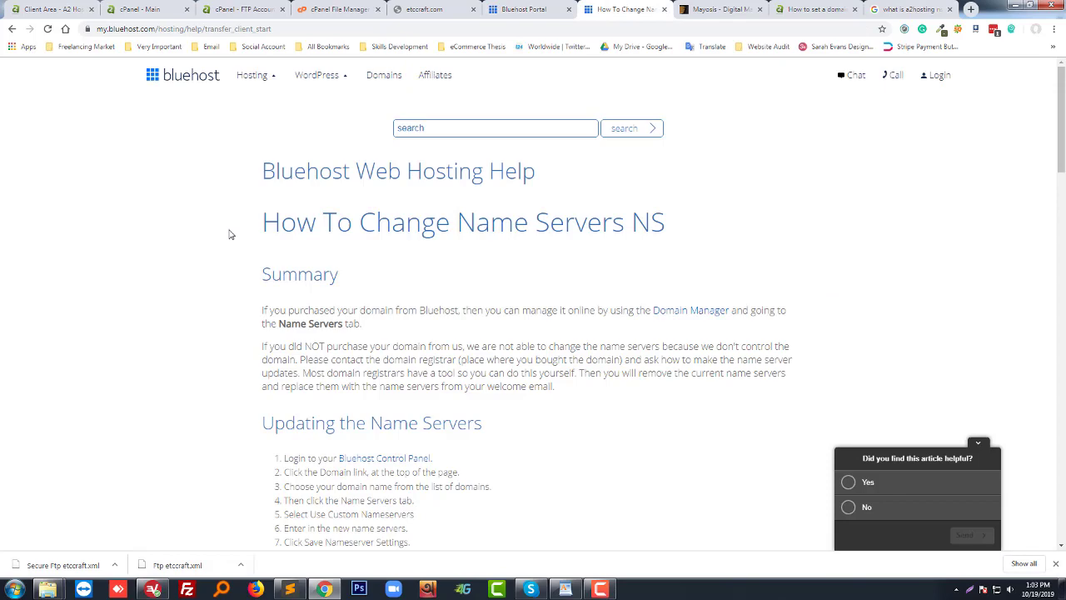
scroll(268, 354, down, 2)
scroll(378, 356, down, 1)
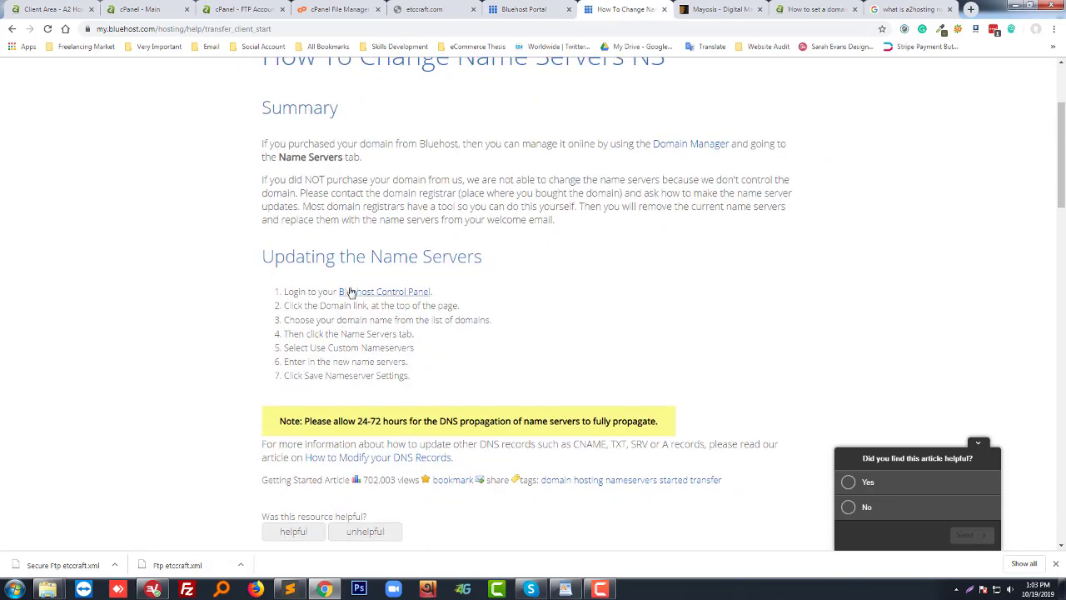
drag(438, 291, 280, 291)
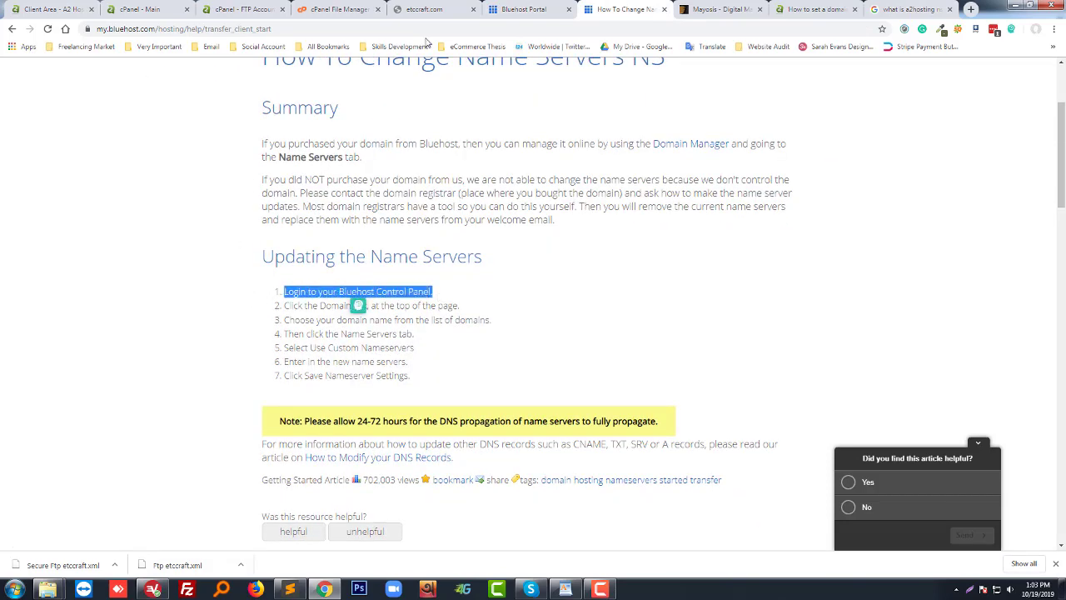
click(518, 9)
click(596, 7)
click(298, 306)
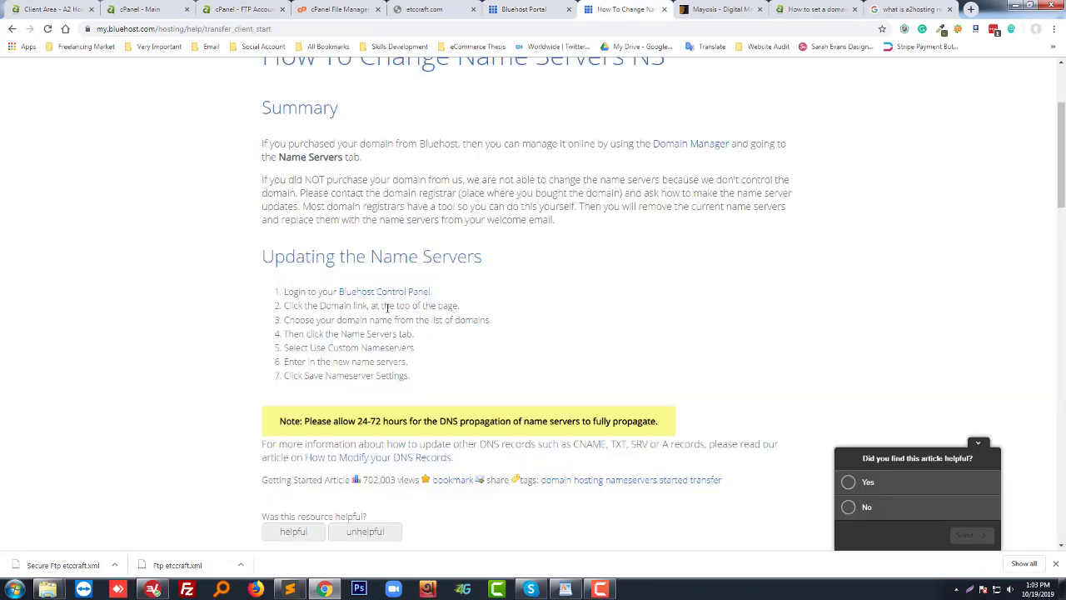
drag(463, 308, 283, 305)
click(519, 9)
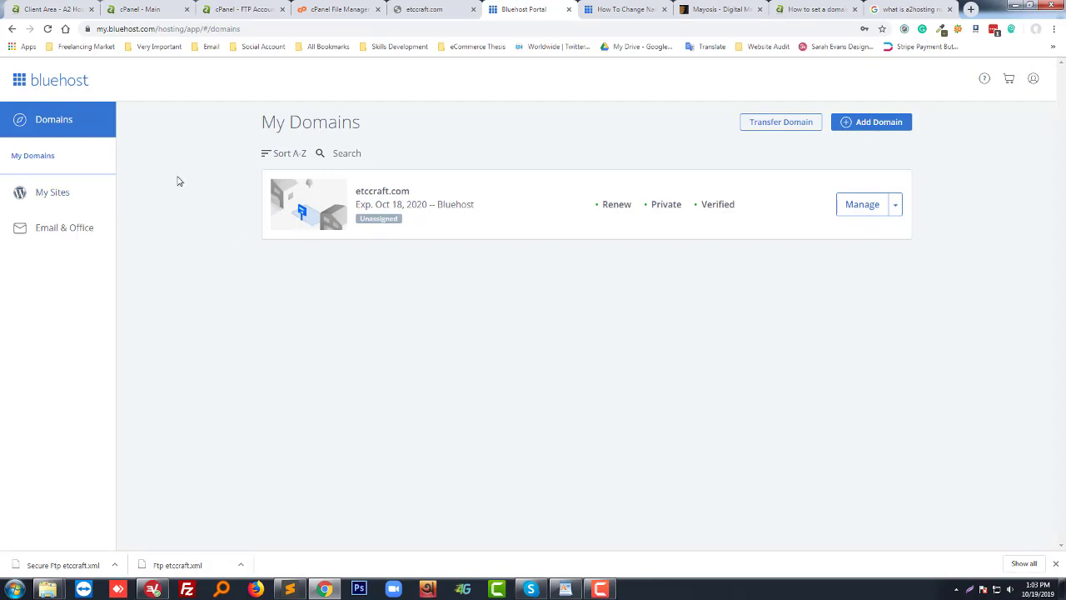
click(625, 9)
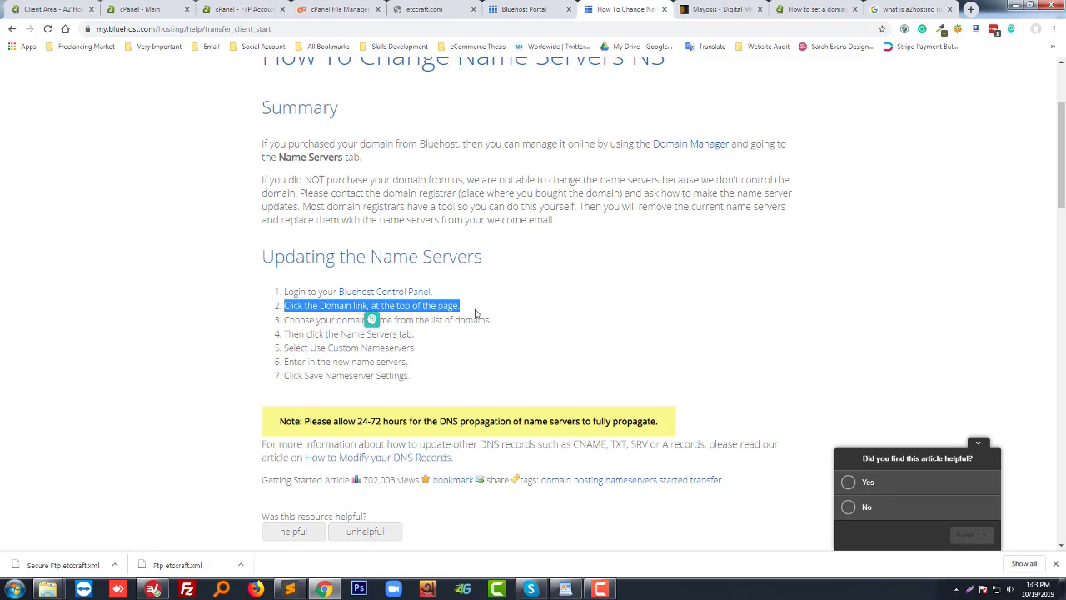
click(287, 334)
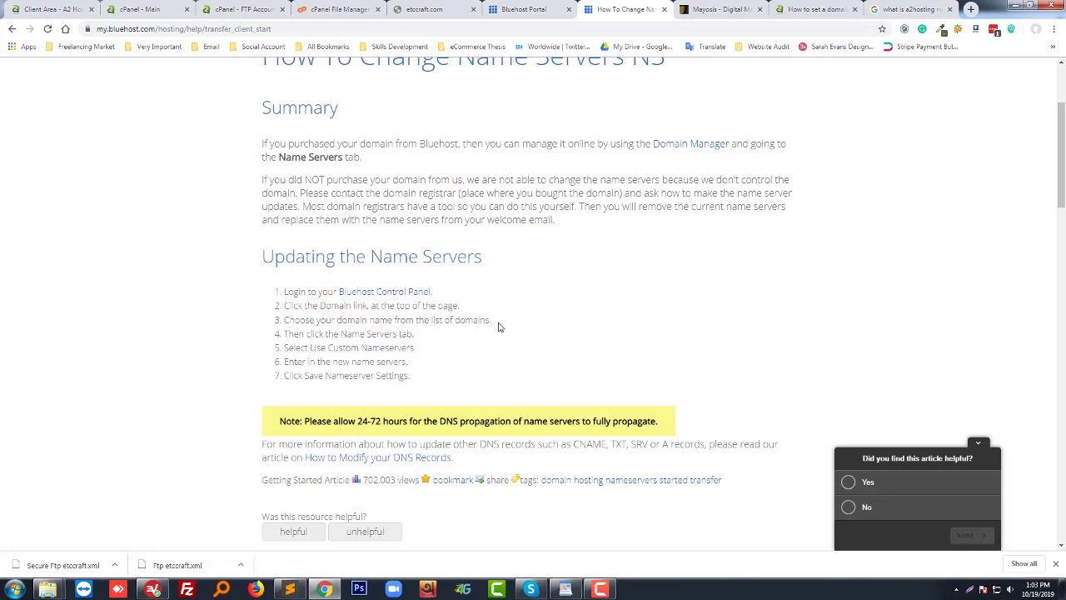
drag(498, 323, 283, 322)
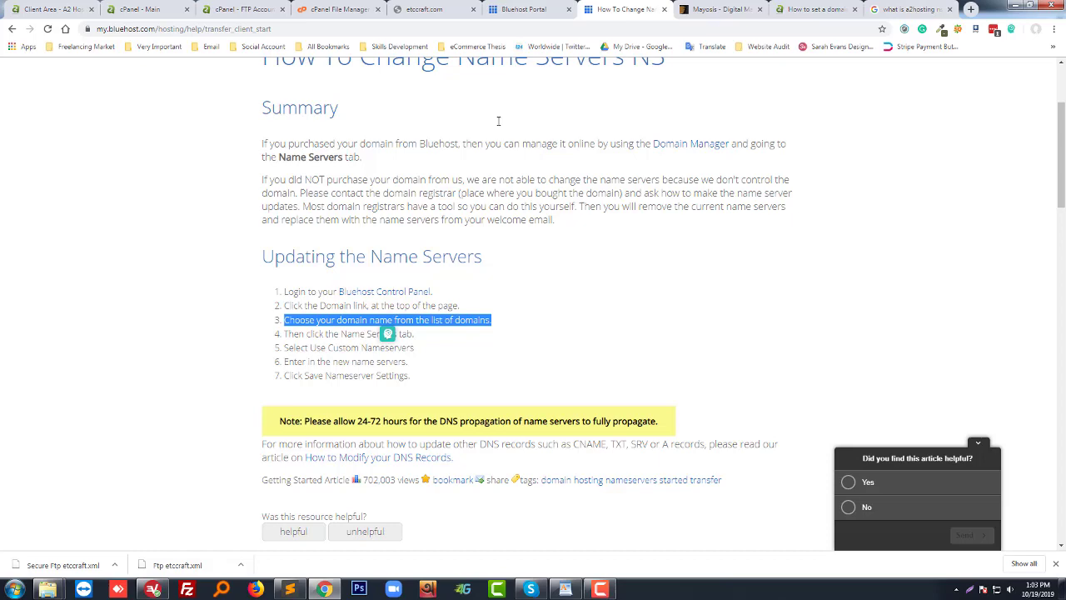
click(537, 9)
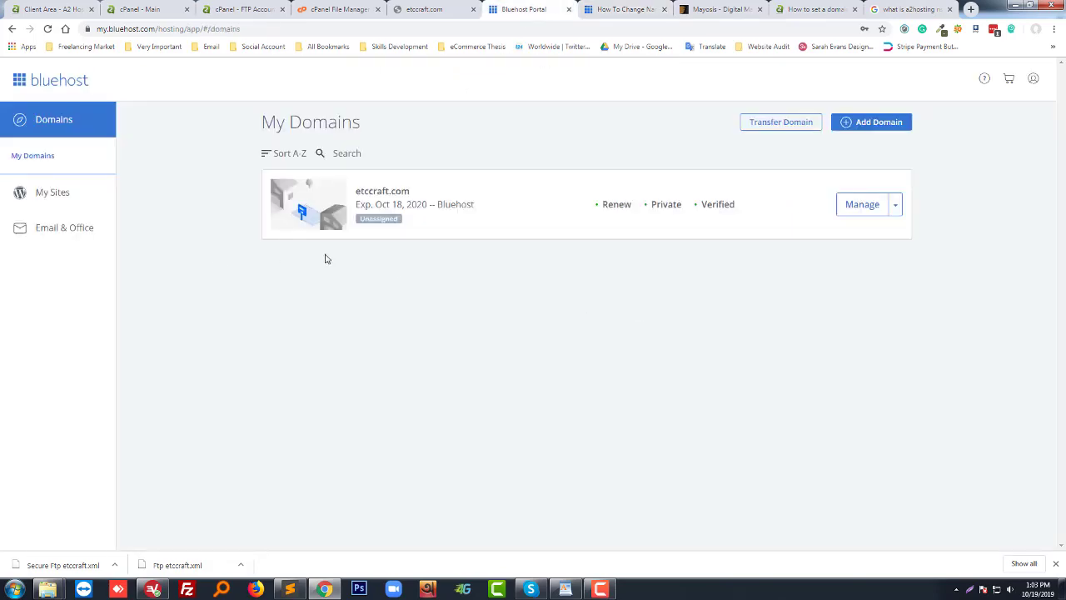
click(605, 8)
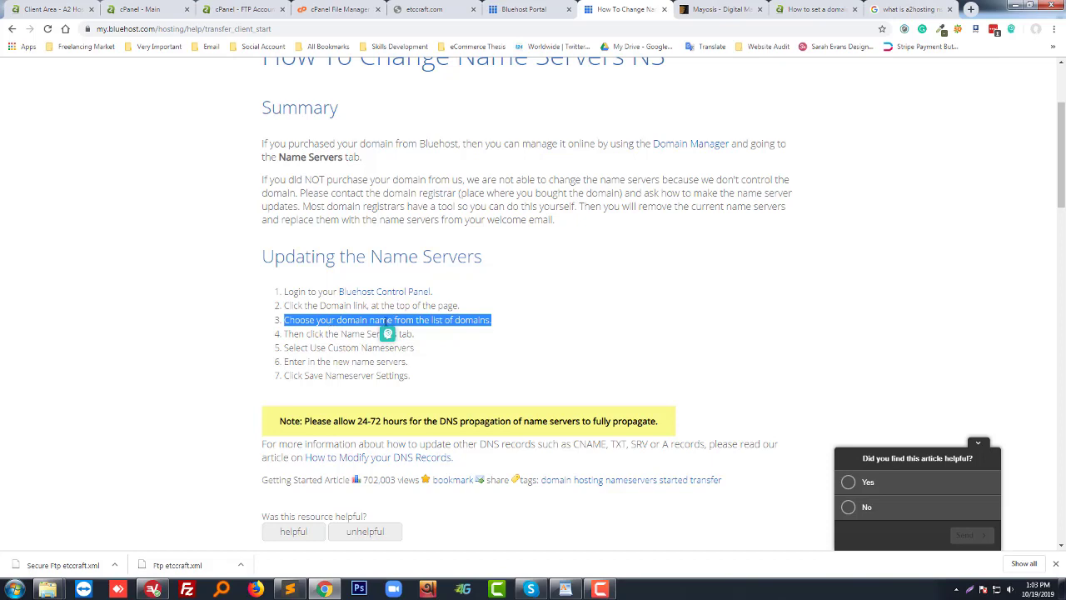
click(529, 8)
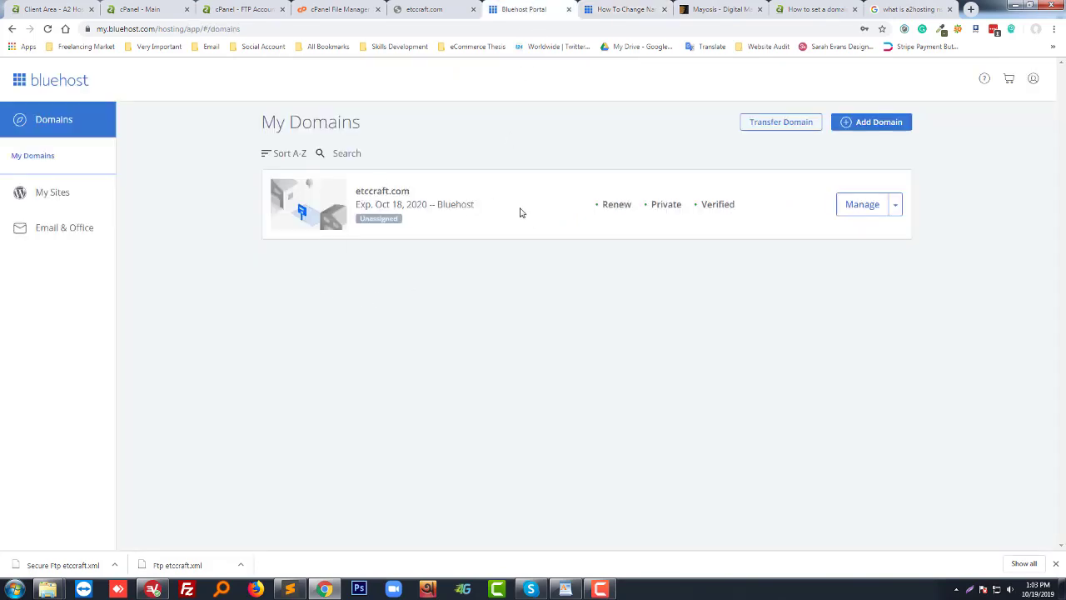
click(613, 12)
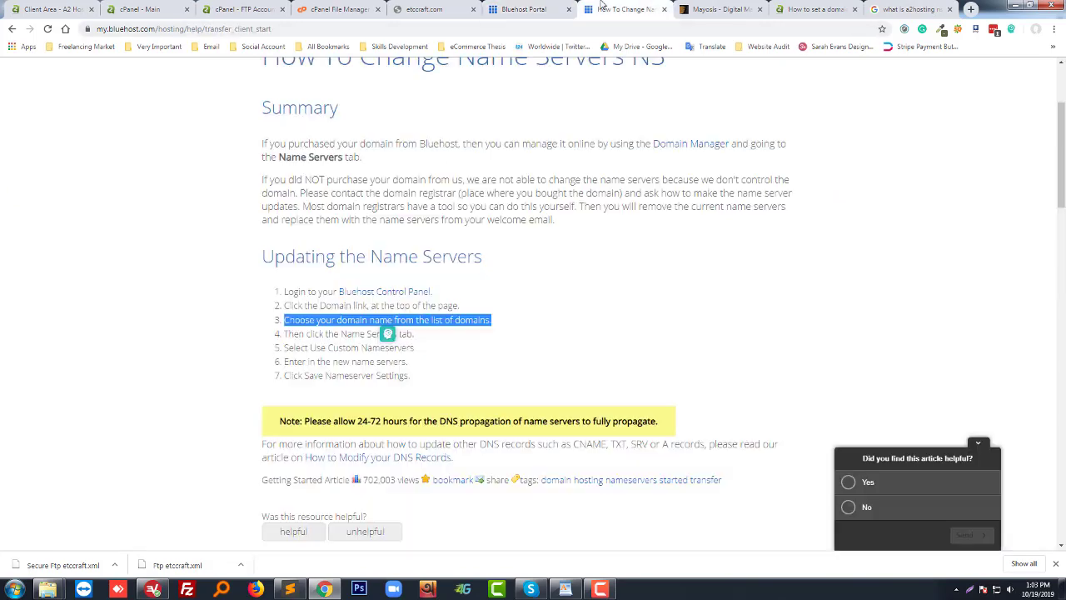
click(363, 337)
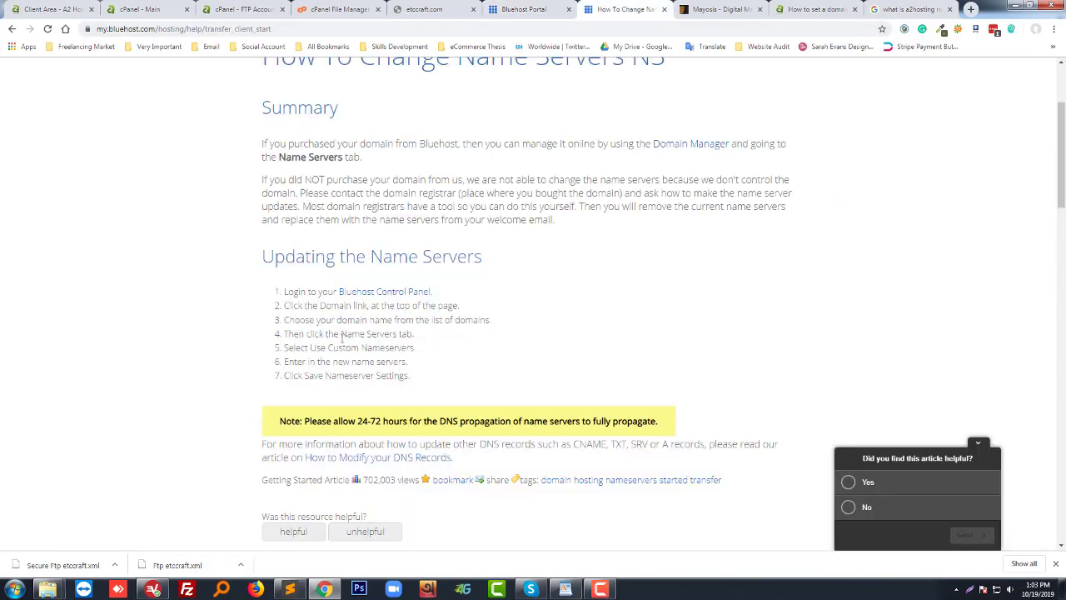
drag(291, 337, 411, 335)
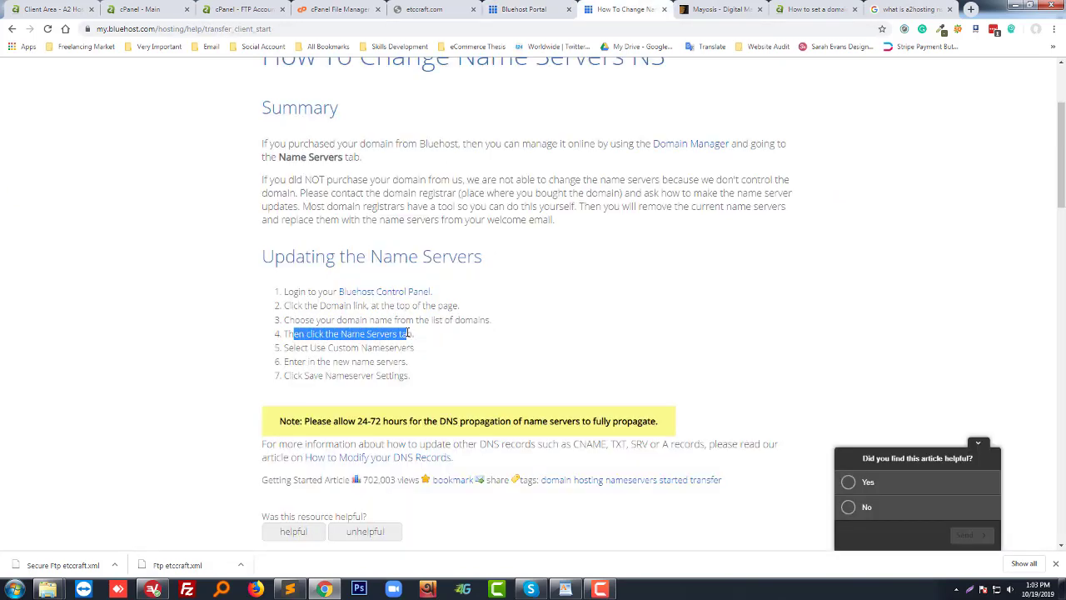
click(524, 8)
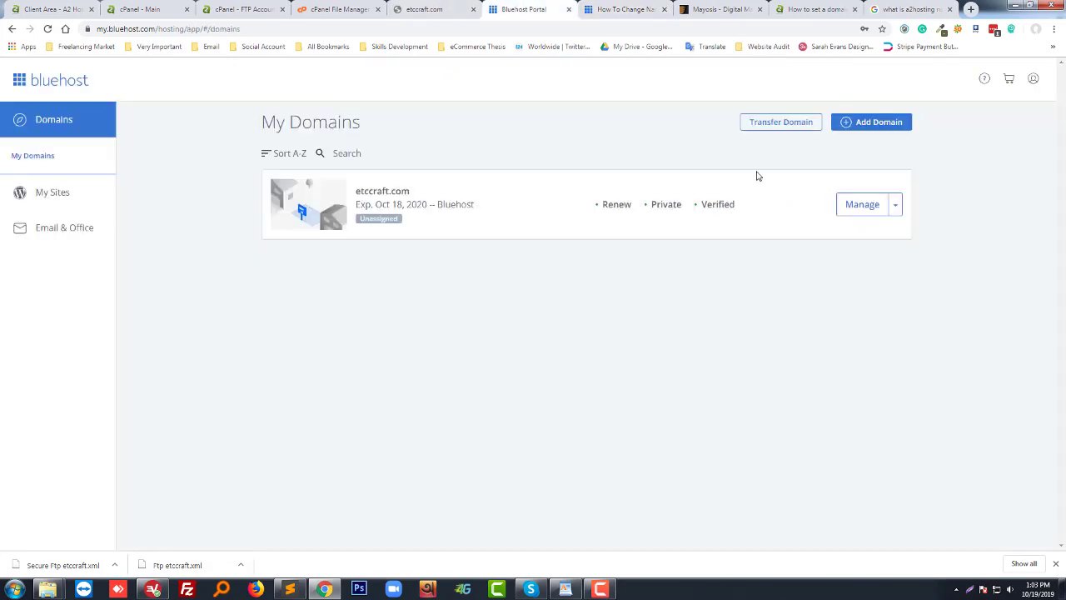
Open etccraft.com's Name Servers settings, which list ns1.bluehost.com and ns2.bluehost.com.
click(897, 207)
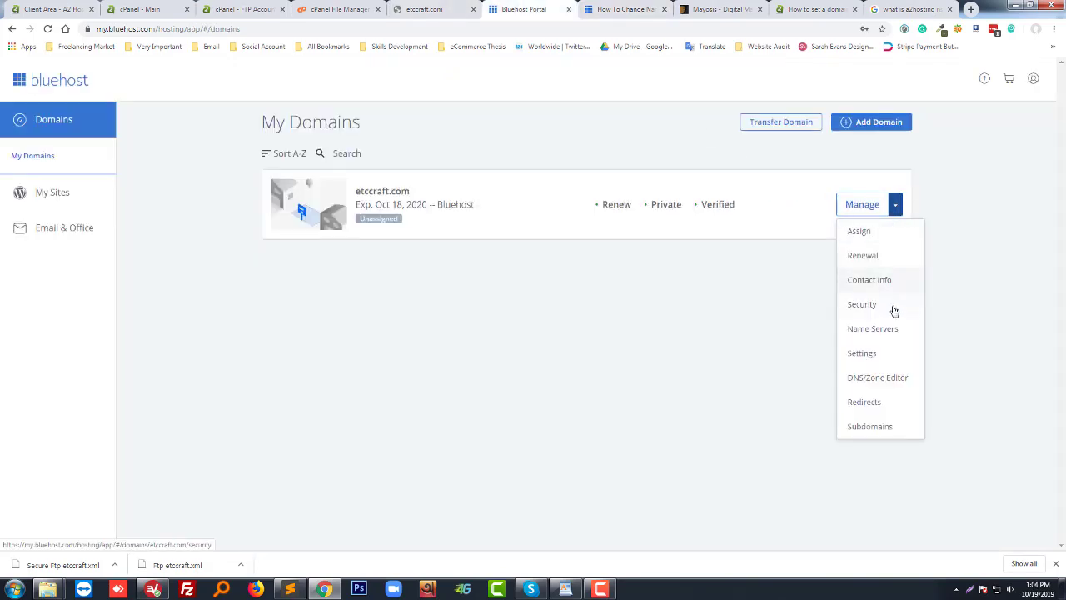
click(872, 329)
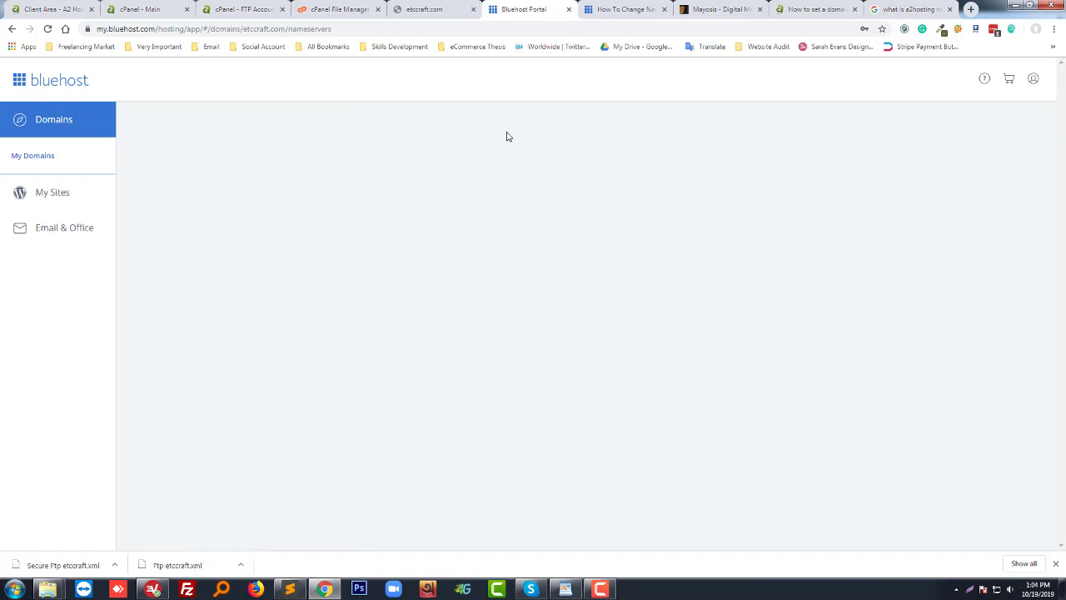
click(619, 6)
click(353, 348)
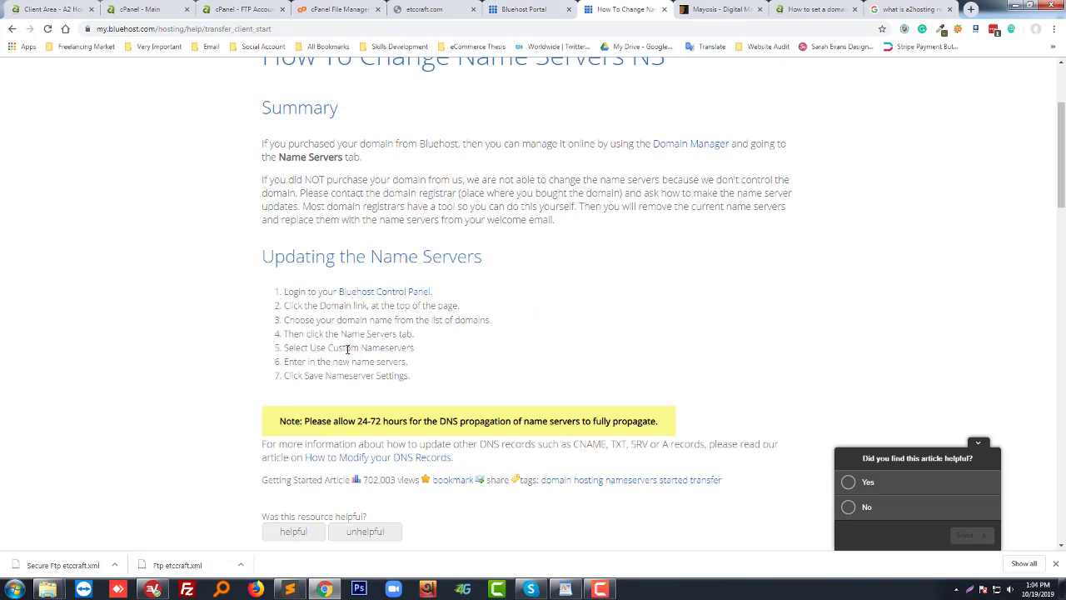
key(ctrl+shift+Tab)
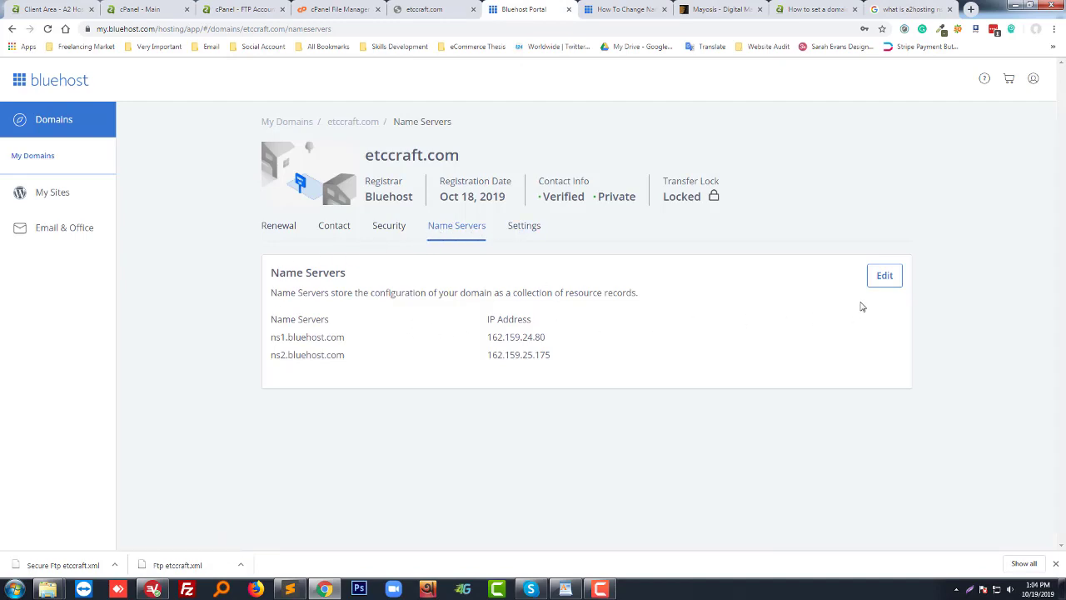
triple_click(298, 325)
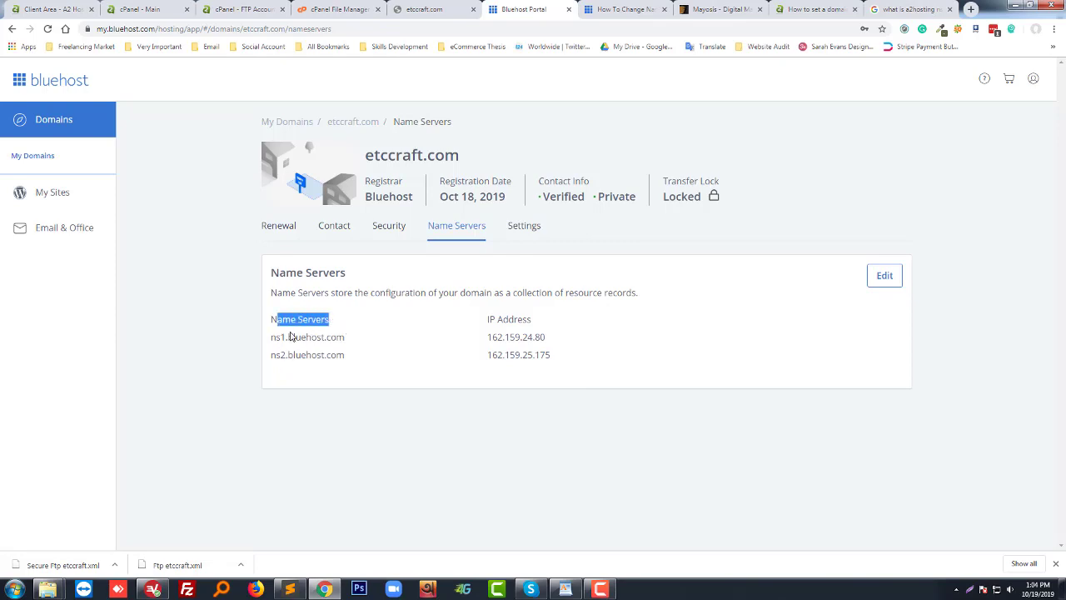
Put etccraft.com's name servers into edit mode to reveal the Setup Type options.
click(882, 277)
click(385, 521)
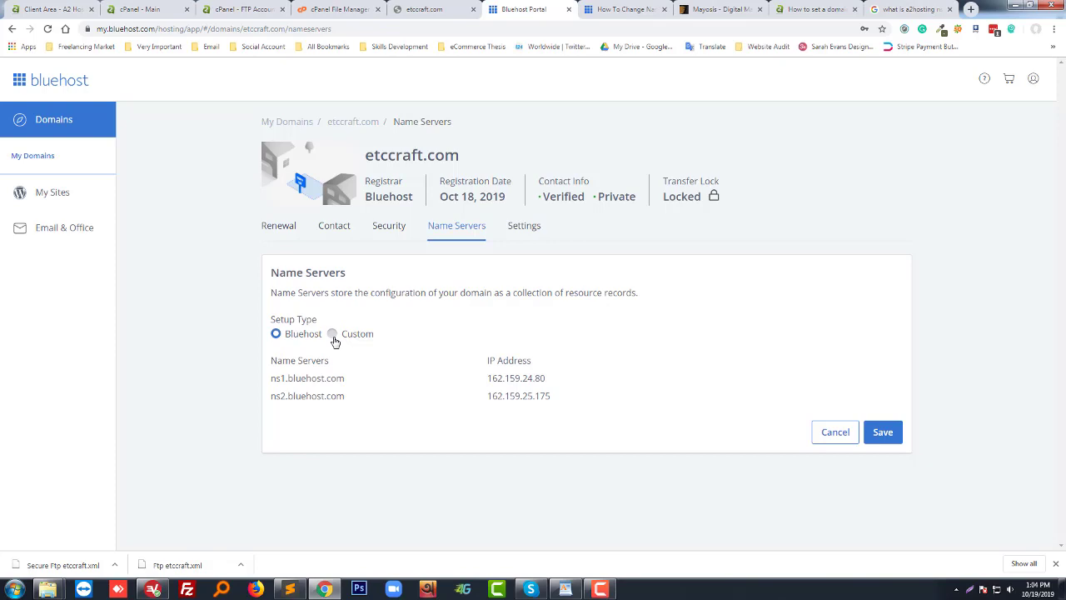
Bring up the WordPad notes listing ns1.a2hosting.com and ns2.a2hosting.com.
click(566, 591)
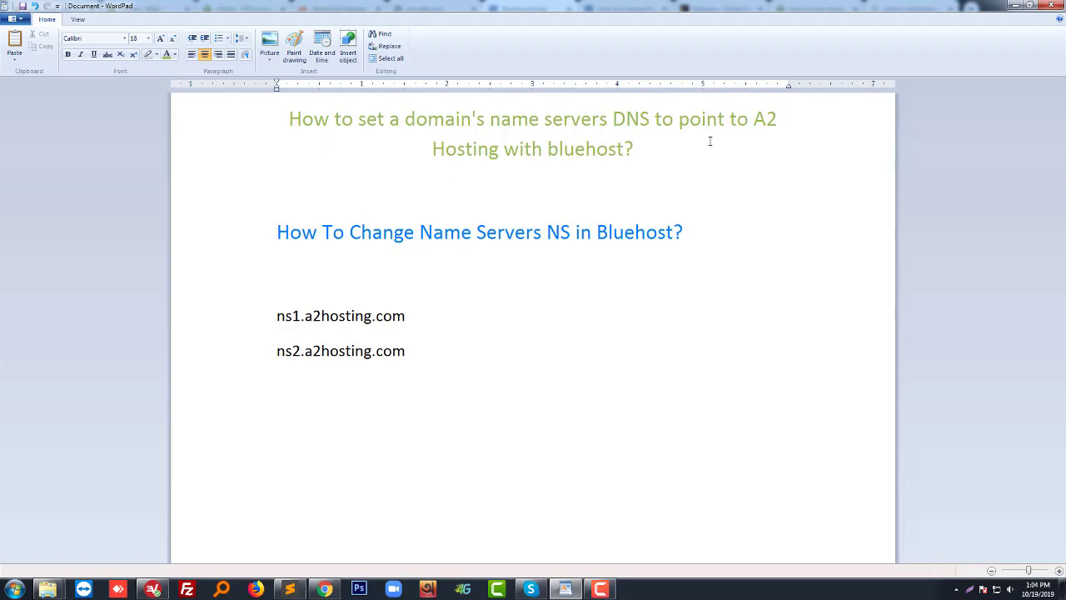
drag(754, 118, 499, 158)
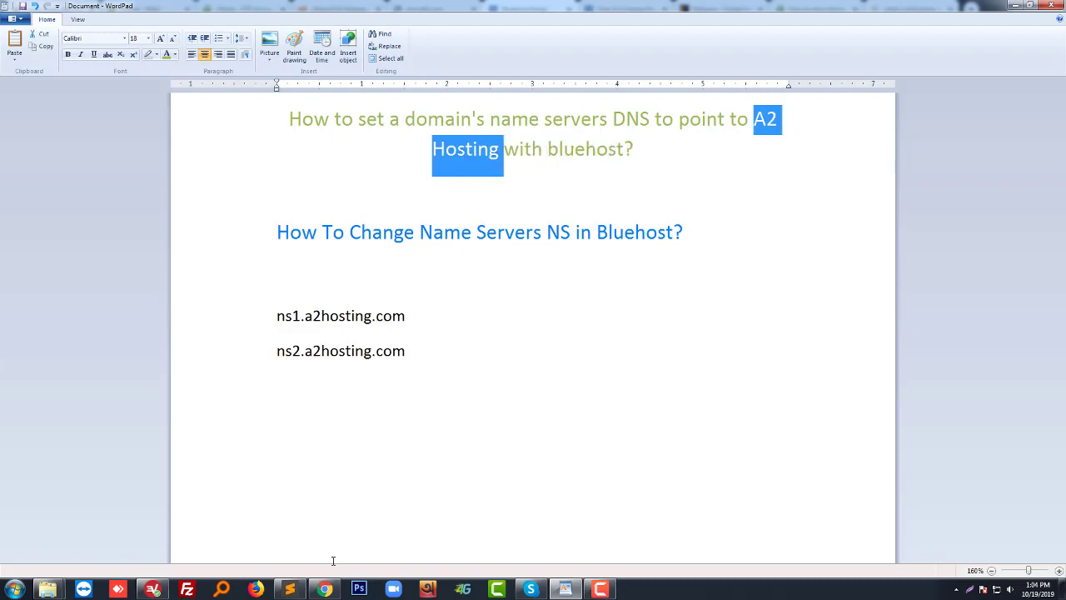
Show the A2 Hosting cPanel main dashboard for etccraft.com in Chrome.
click(325, 589)
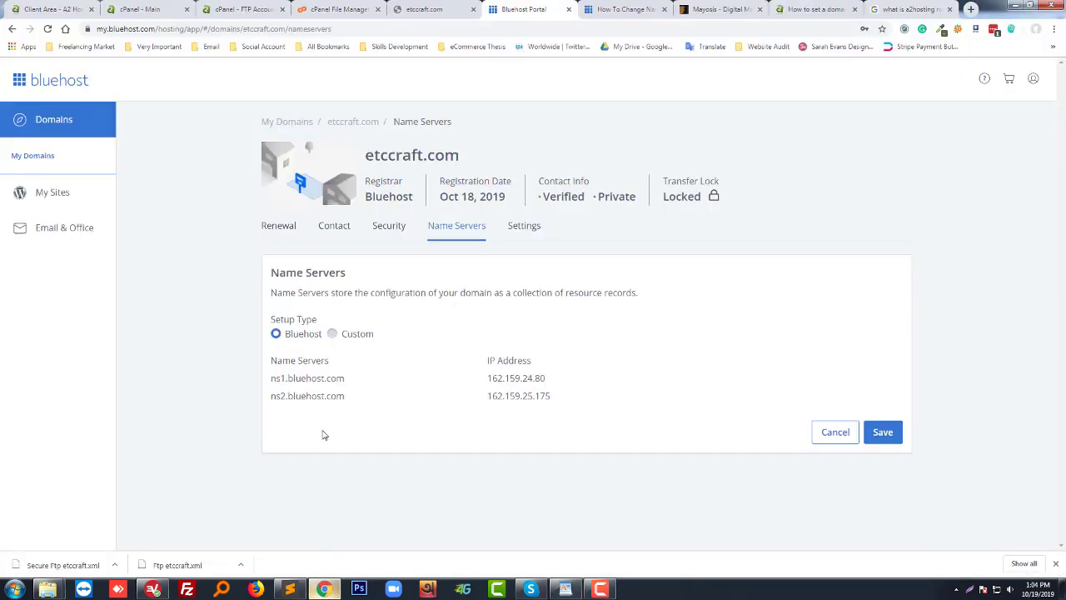
click(42, 9)
click(150, 8)
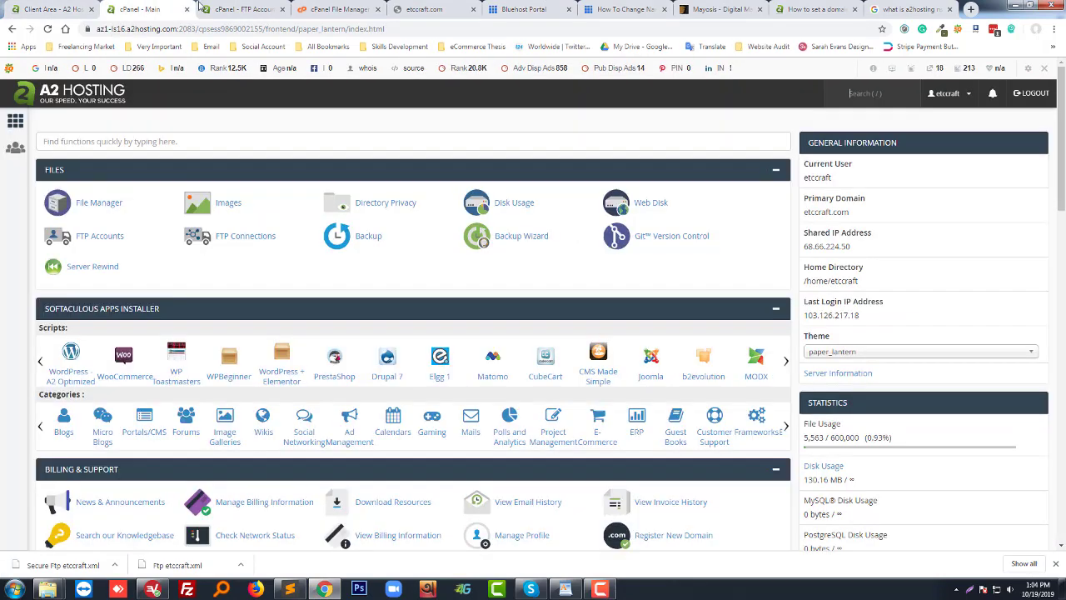
click(239, 8)
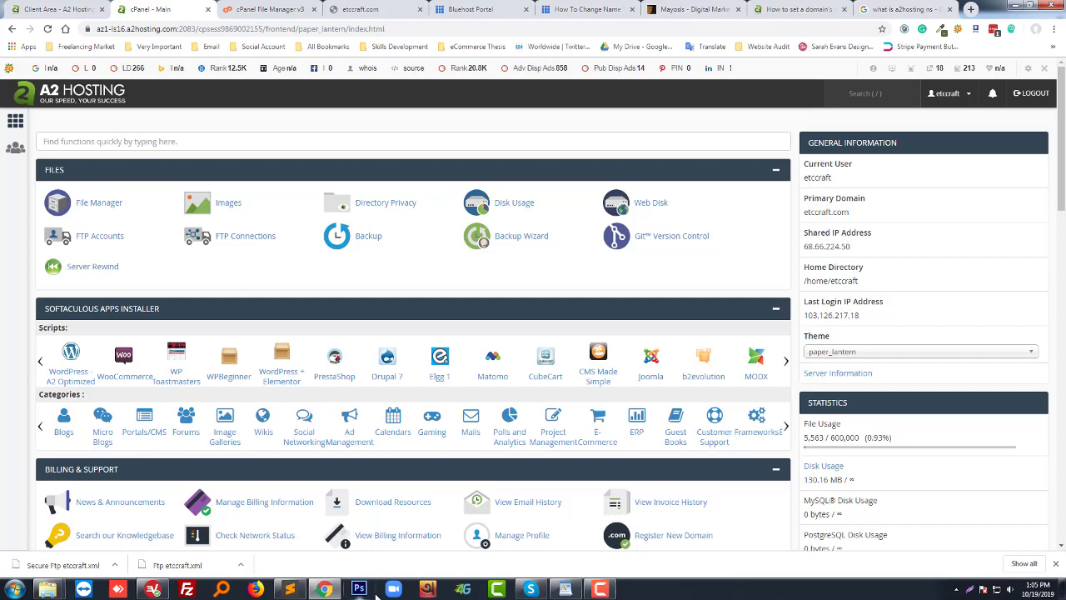
Select the ns1.a2hosting.com line in the WordPad notes for copying.
click(564, 589)
click(334, 386)
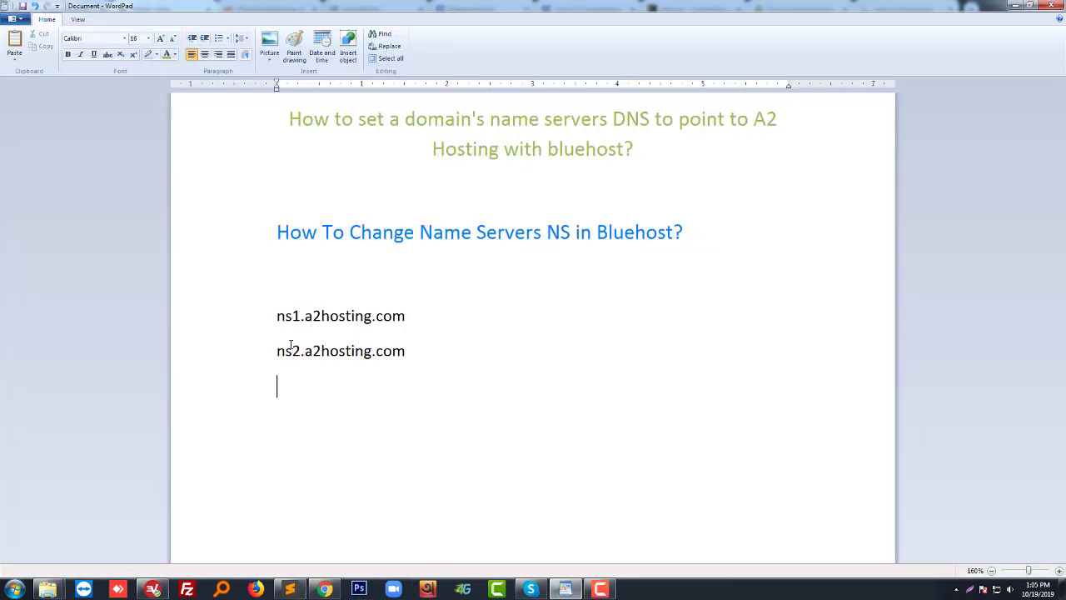
drag(278, 316, 408, 317)
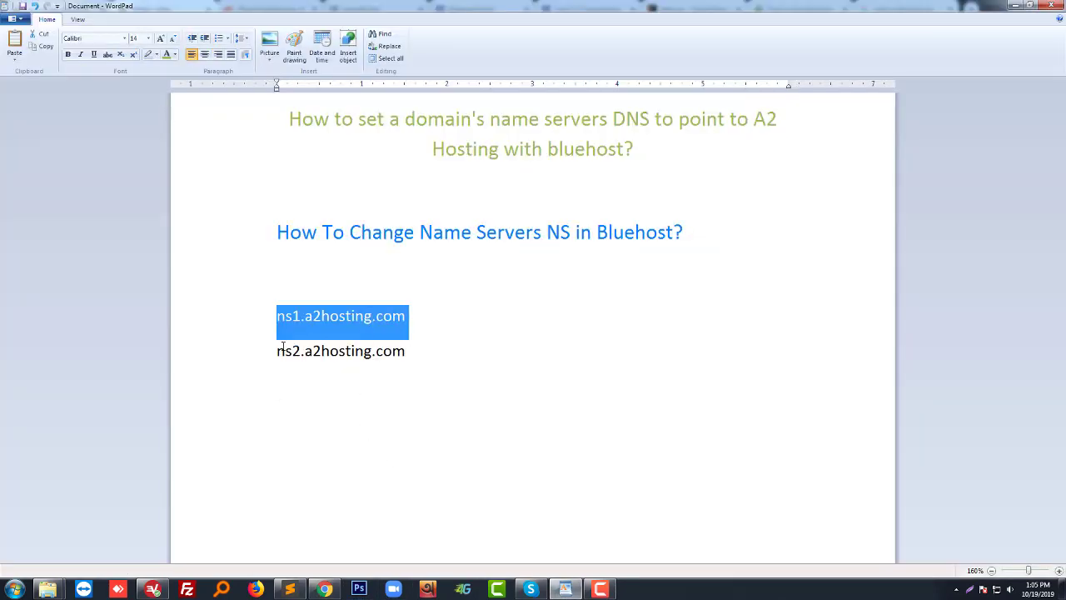
drag(277, 351, 409, 353)
click(411, 351)
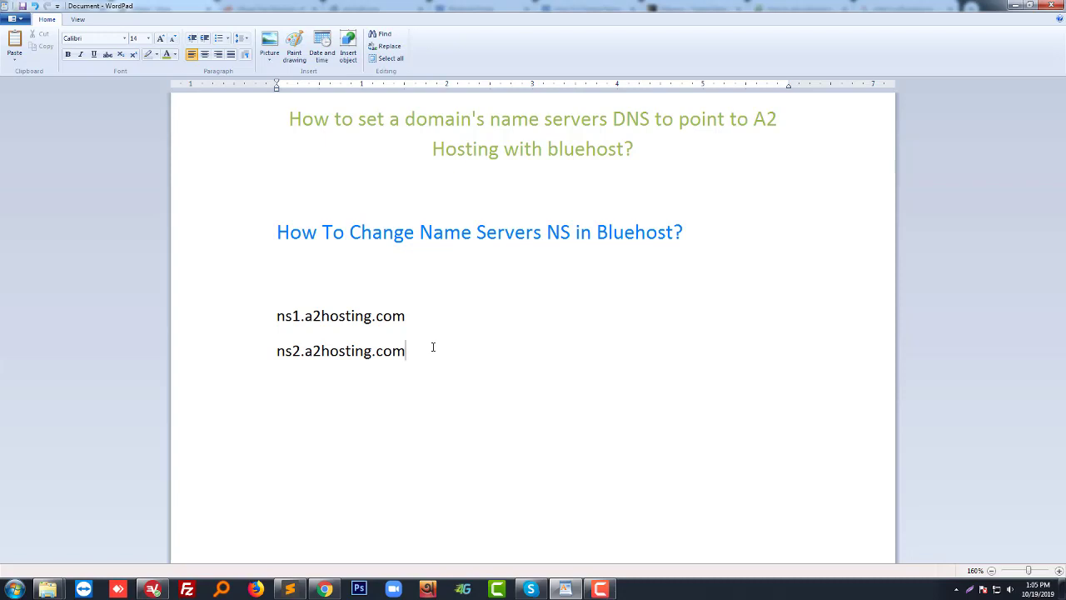
click(450, 329)
click(451, 289)
drag(276, 316, 416, 318)
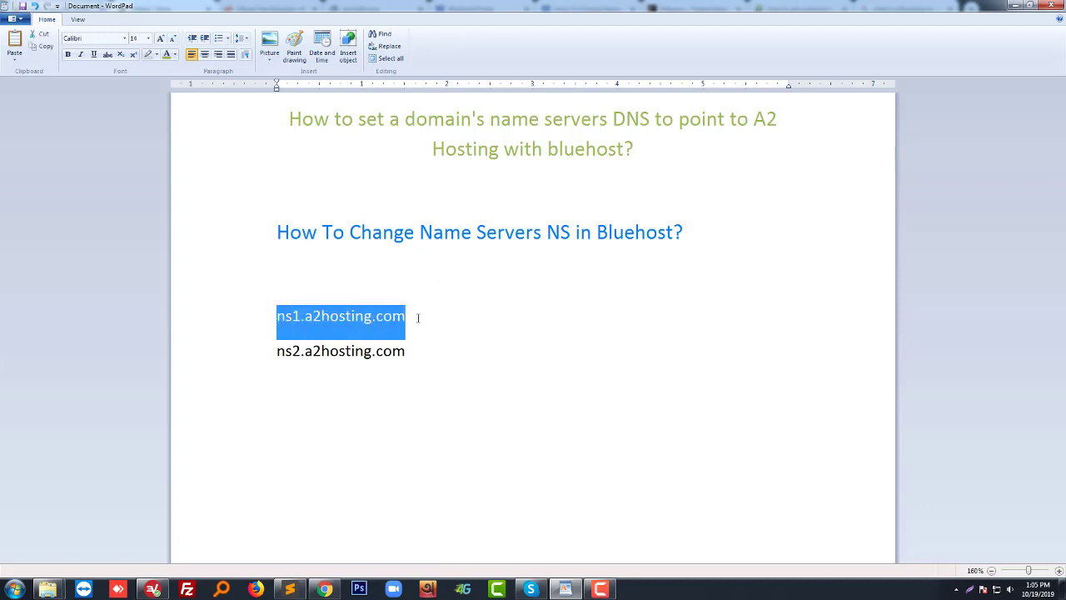
click(331, 330)
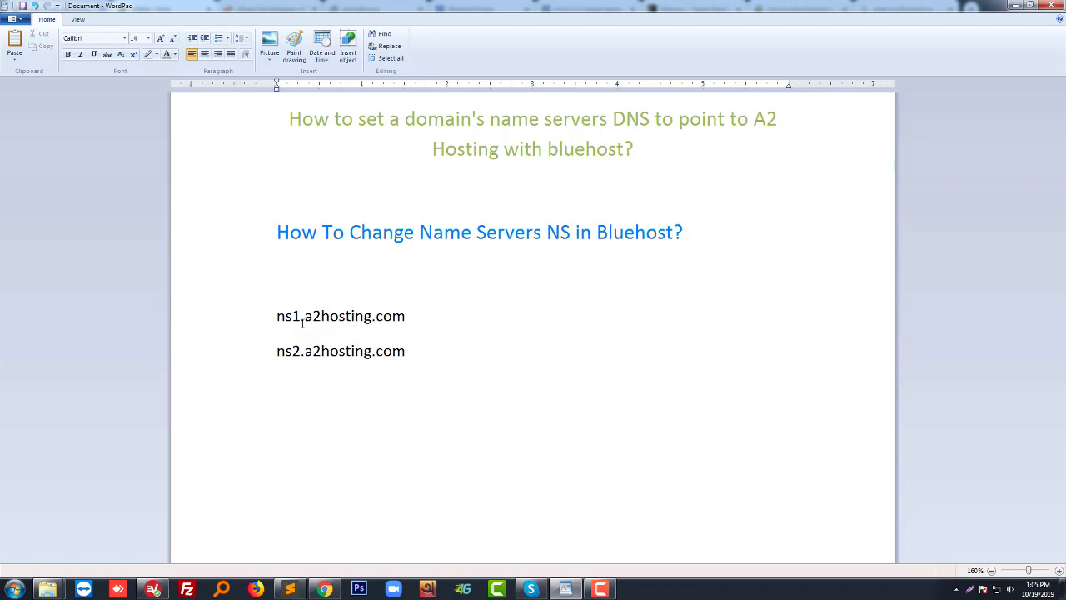
drag(278, 316, 413, 345)
key(ctrl+c)
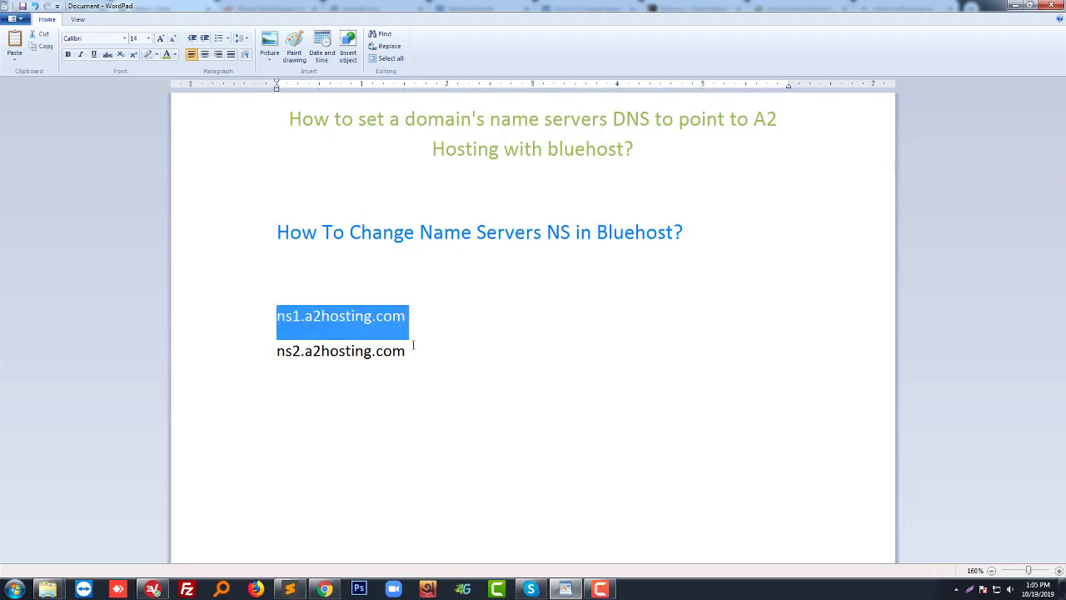
Switch the setup type to Custom and paste ns1.a2hosting.com into Name Server 1.
click(325, 589)
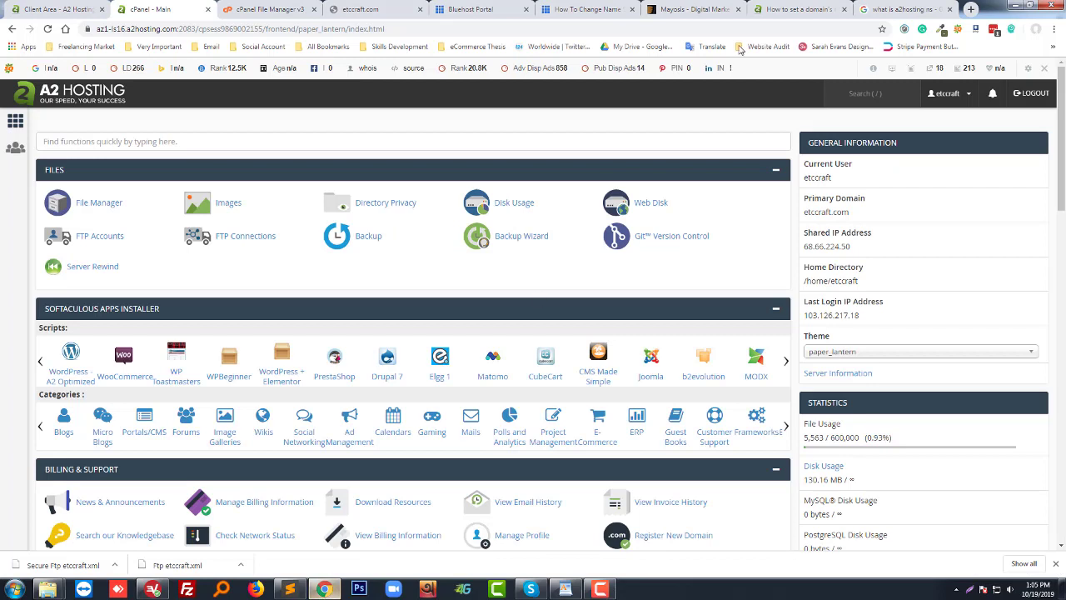
click(473, 9)
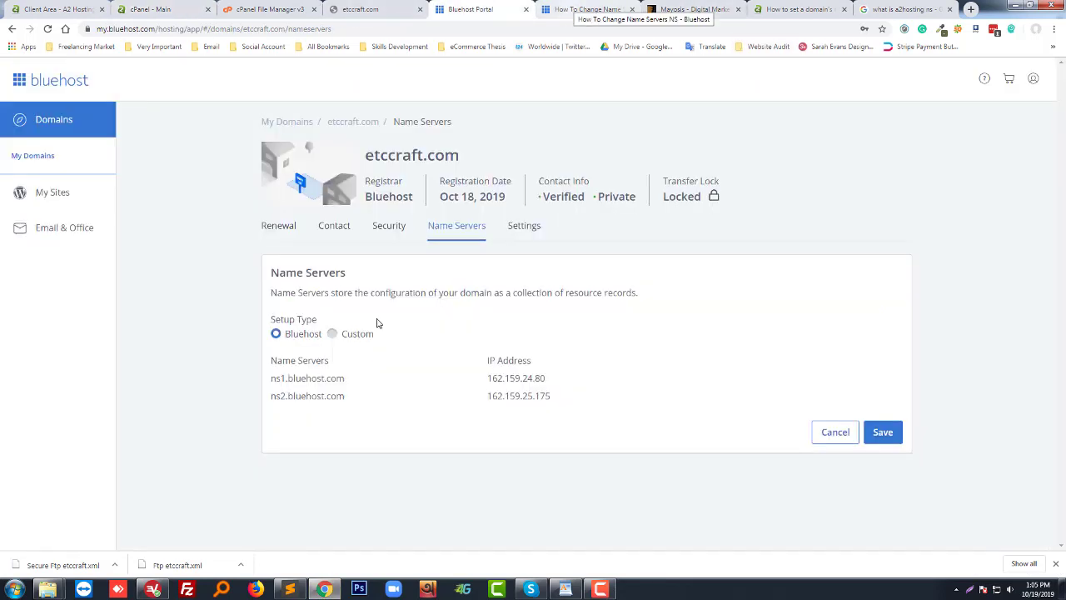
click(332, 333)
click(345, 378)
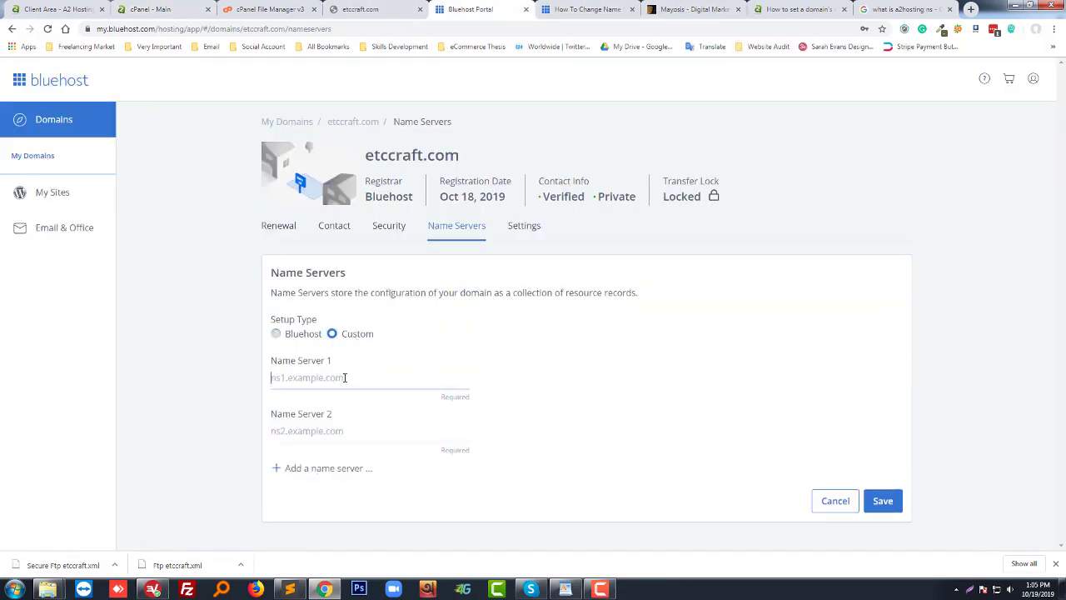
key(ctrl+v)
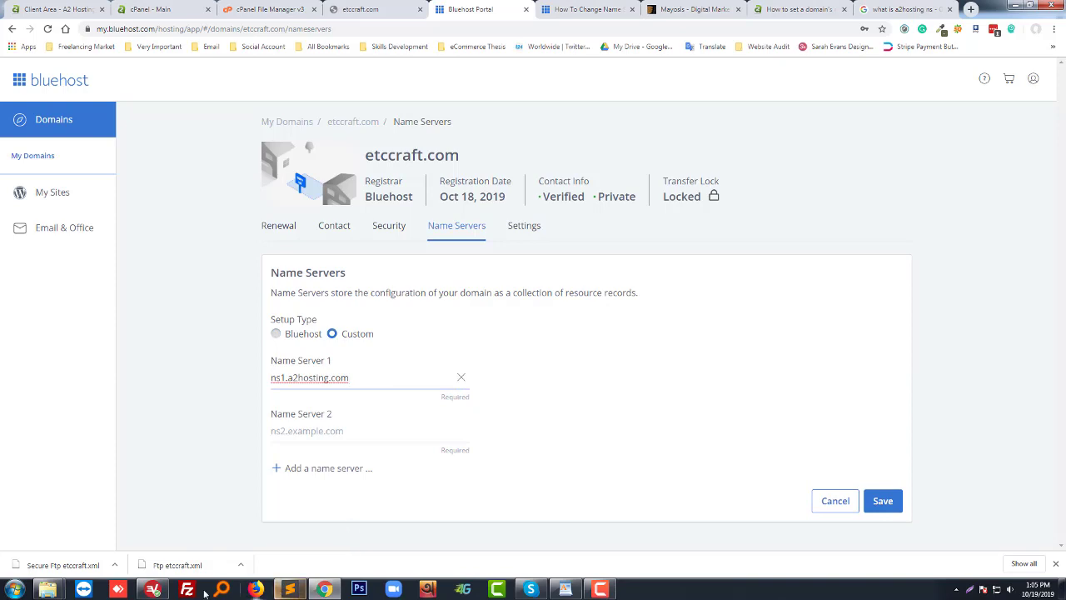
Copy ns2.a2hosting.com from the notes into Name Server 2 and save.
click(565, 589)
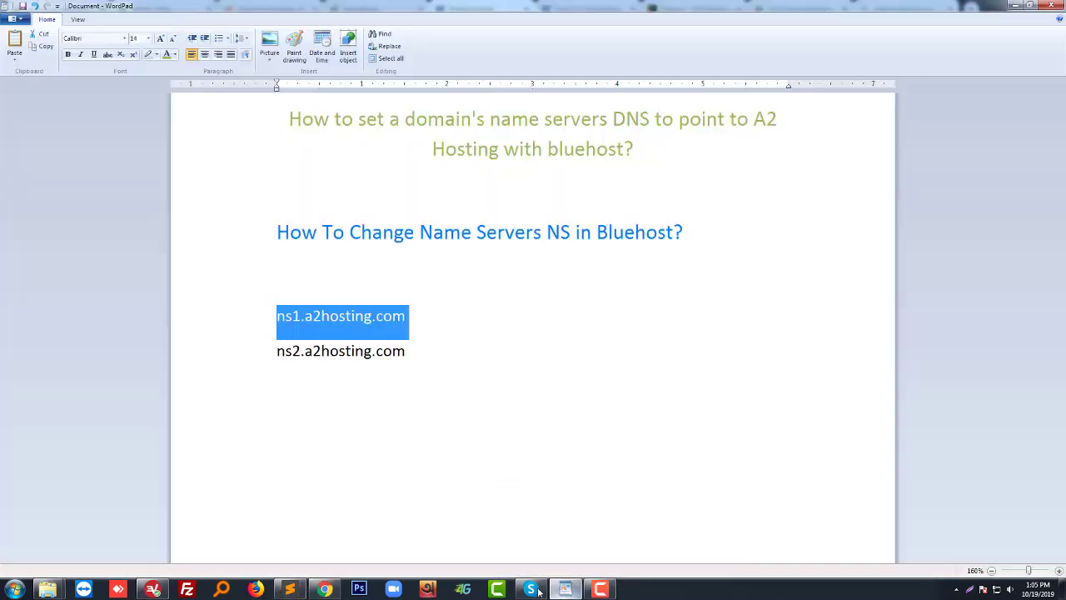
drag(280, 351, 420, 360)
key(ctrl+c)
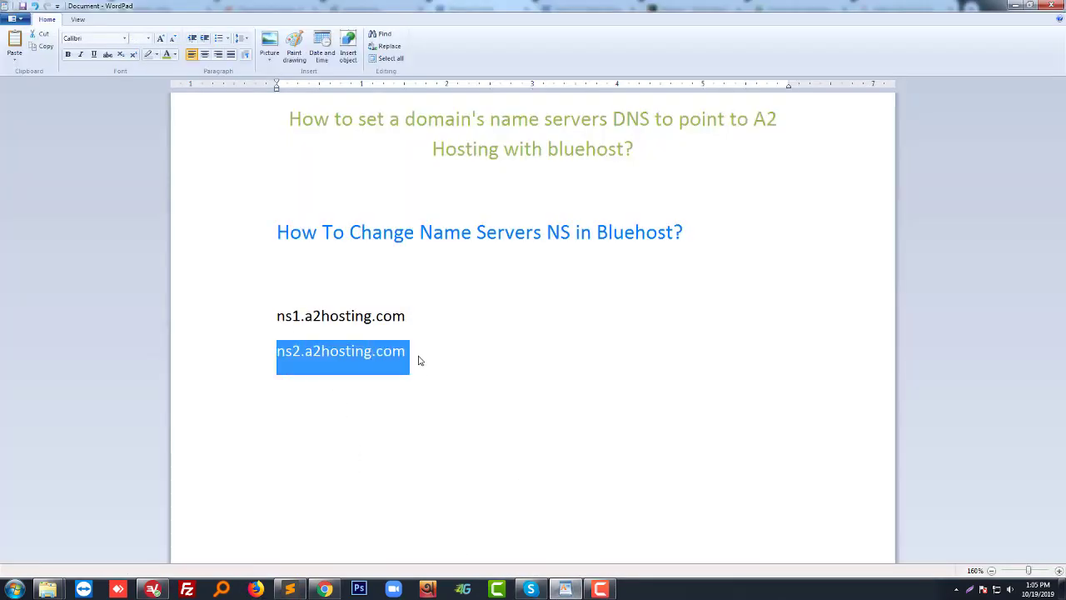
click(565, 589)
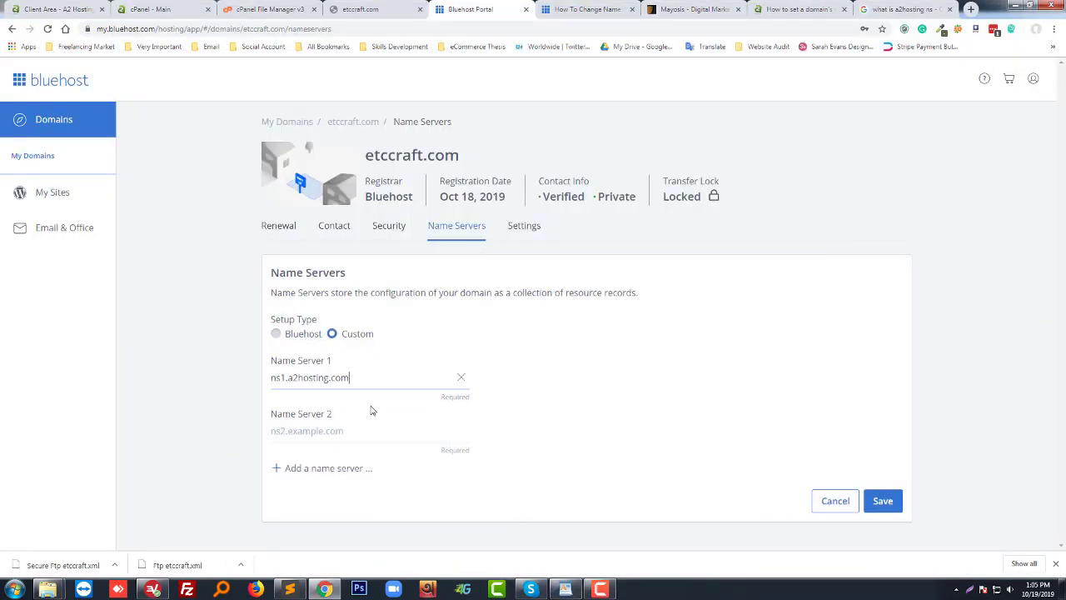
click(304, 431)
key(ctrl+v)
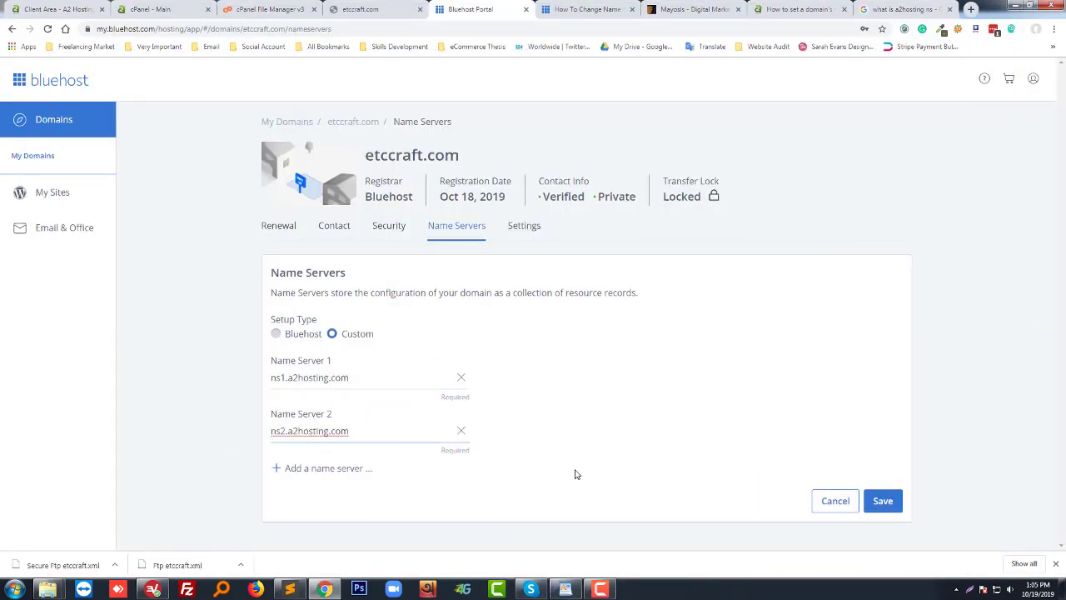
click(883, 501)
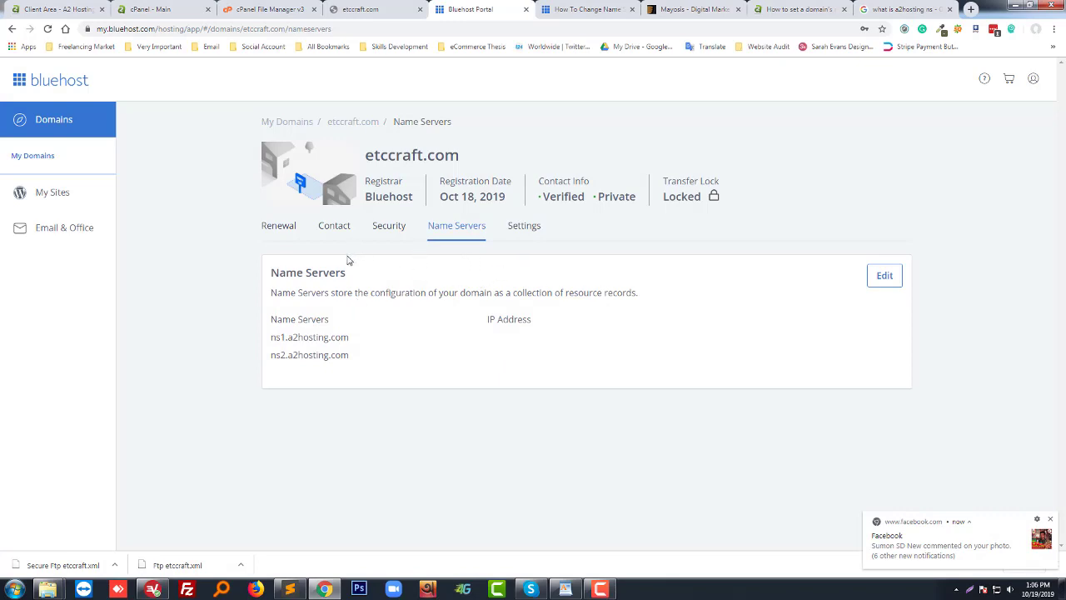
Reload the etccraft.com tab; it still shows ERR_NAME_NOT_RESOLVED.
click(381, 5)
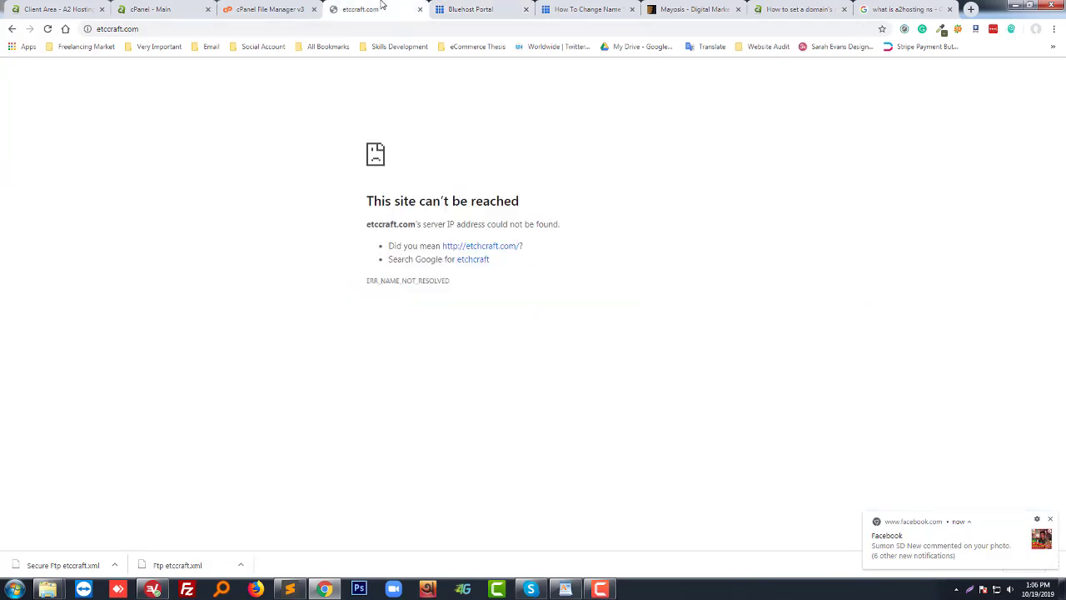
key(F5)
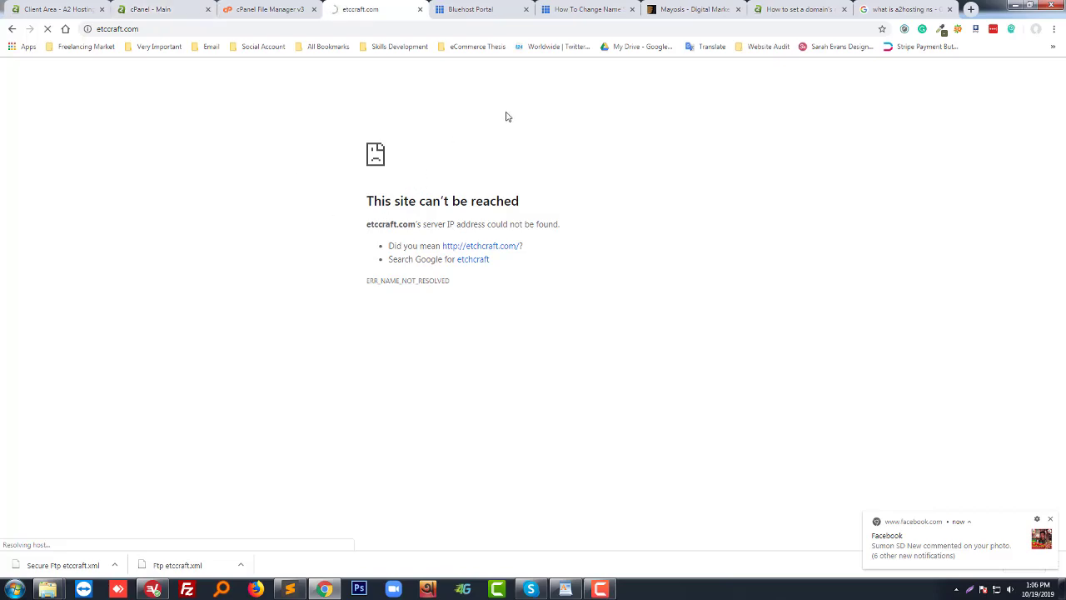
Review the How To Change Name Servers article and other tabs, then return to the WordPad notes.
click(568, 10)
scroll(278, 175, up, 3)
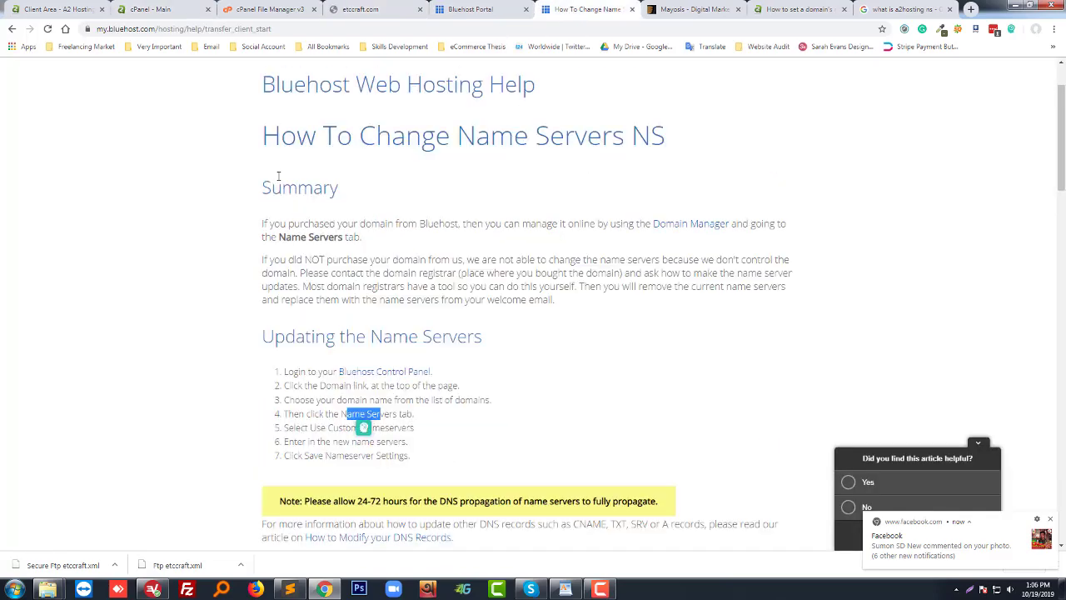
scroll(337, 229, up, 1)
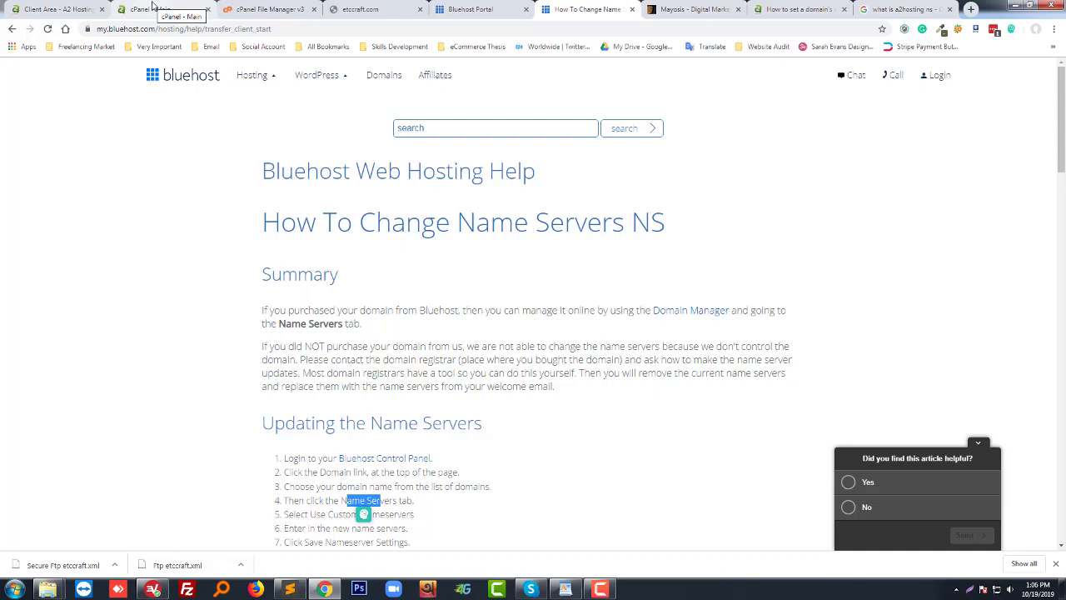
click(152, 7)
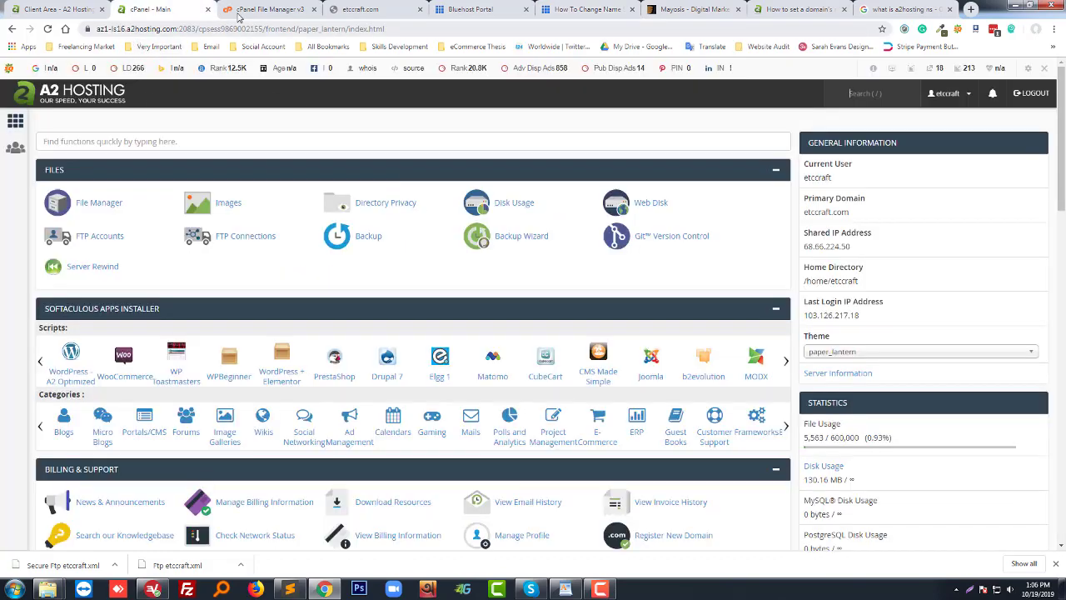
click(453, 7)
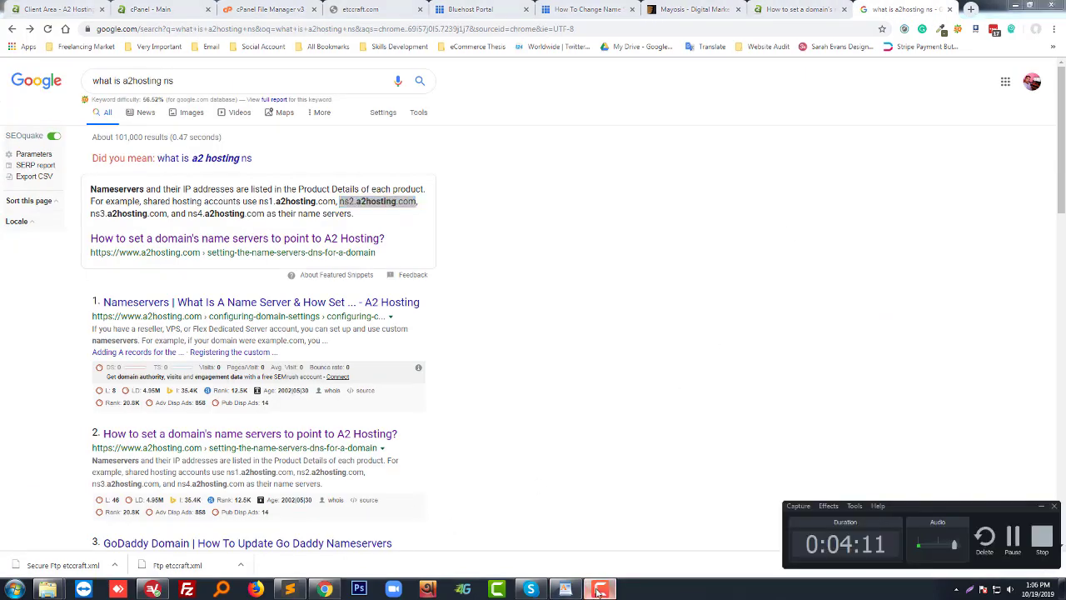
click(600, 589)
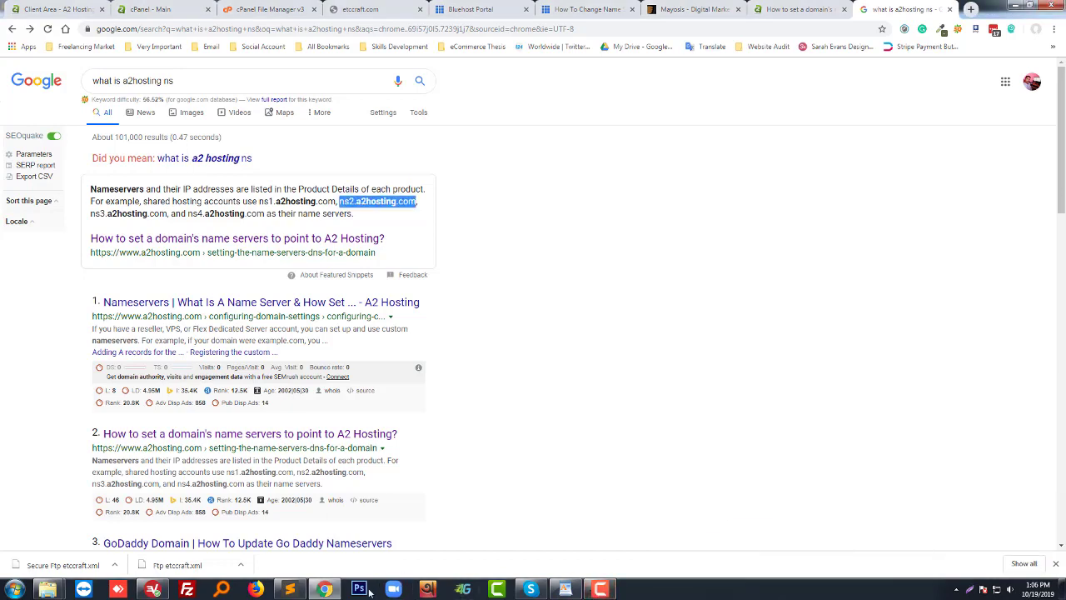
click(563, 358)
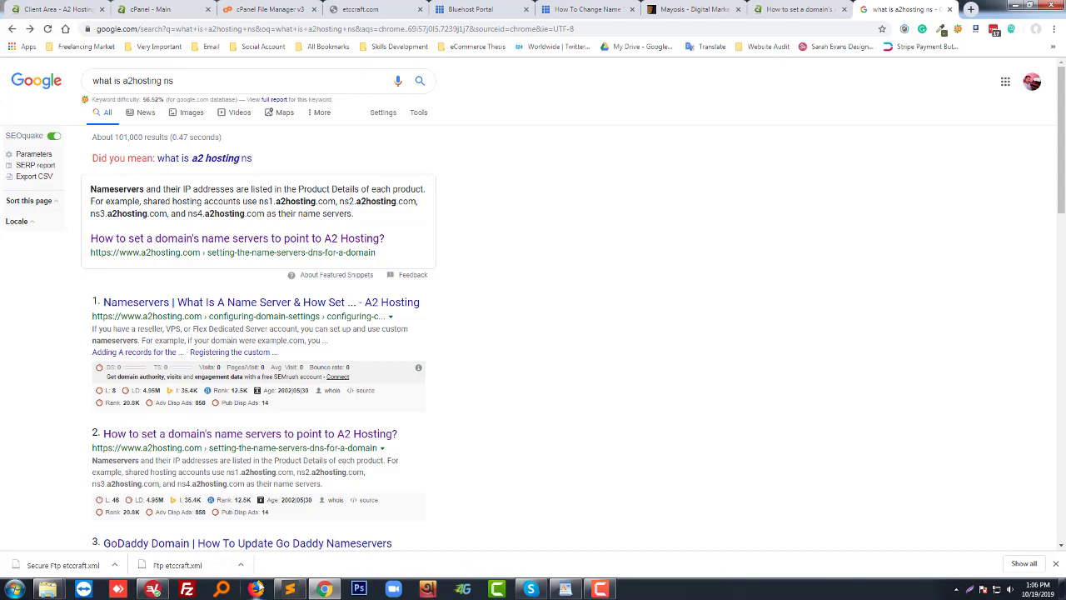
click(565, 589)
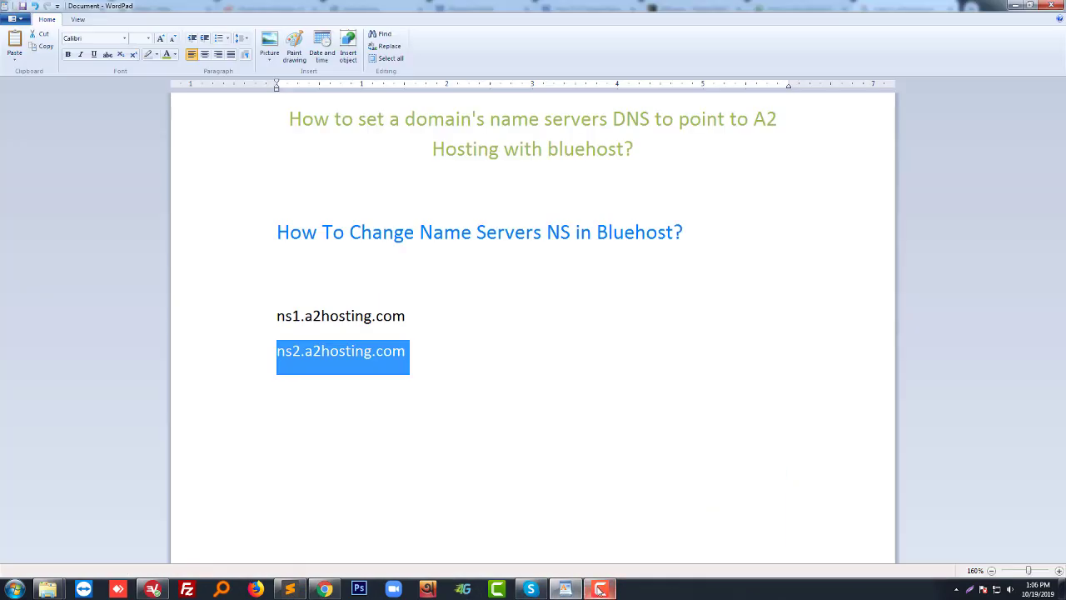